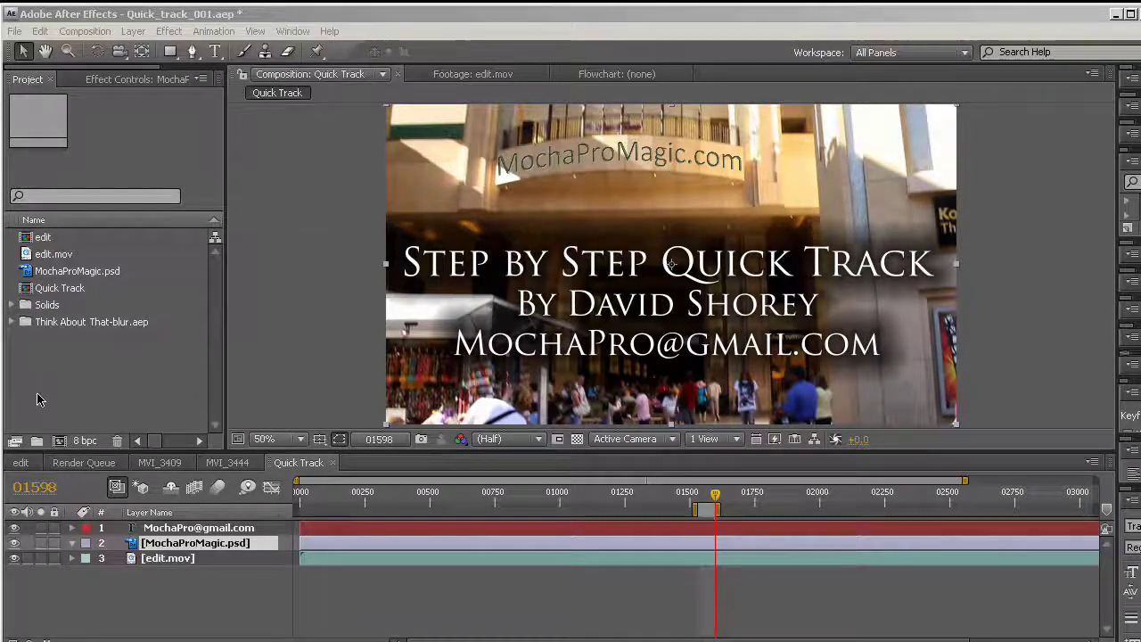
# - Hide the title text layer at the top of the Quick Track composition's layer stack
pyautogui.click(14, 528)
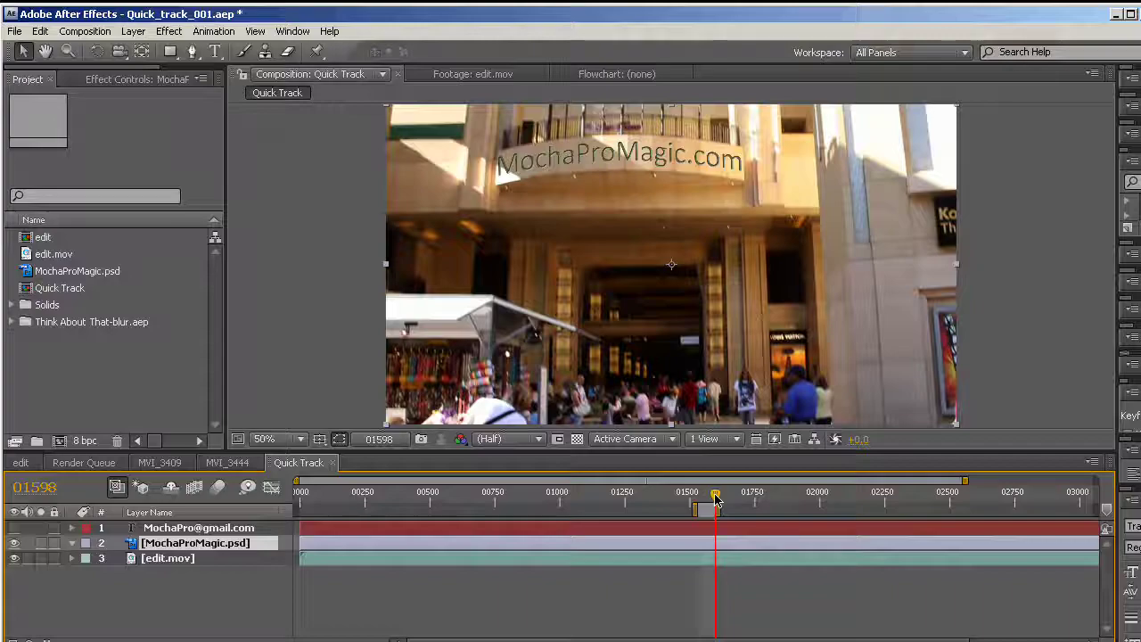
pyautogui.moveTo(715, 501)
pyautogui.mouseDown()
pyautogui.moveTo(697, 503)
pyautogui.moveTo(713, 496)
pyautogui.mouseUp()
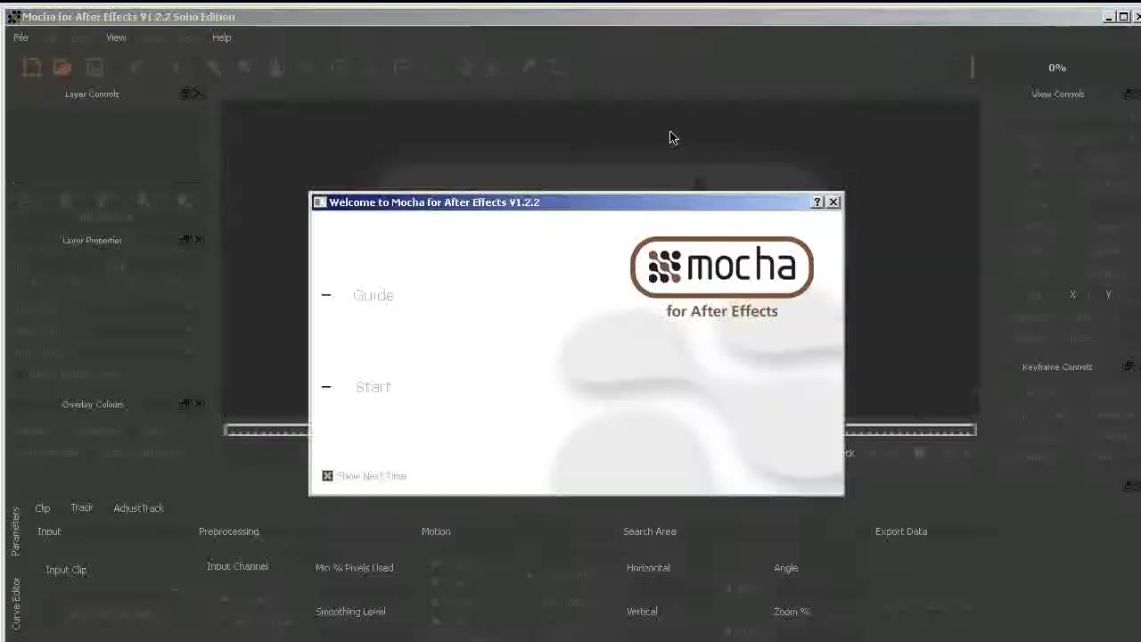
# - Switch to Mocha for After Effects and create a new project from edit.mov, overwriting the existing project file edit.mocha
pyautogui.click(380, 393)
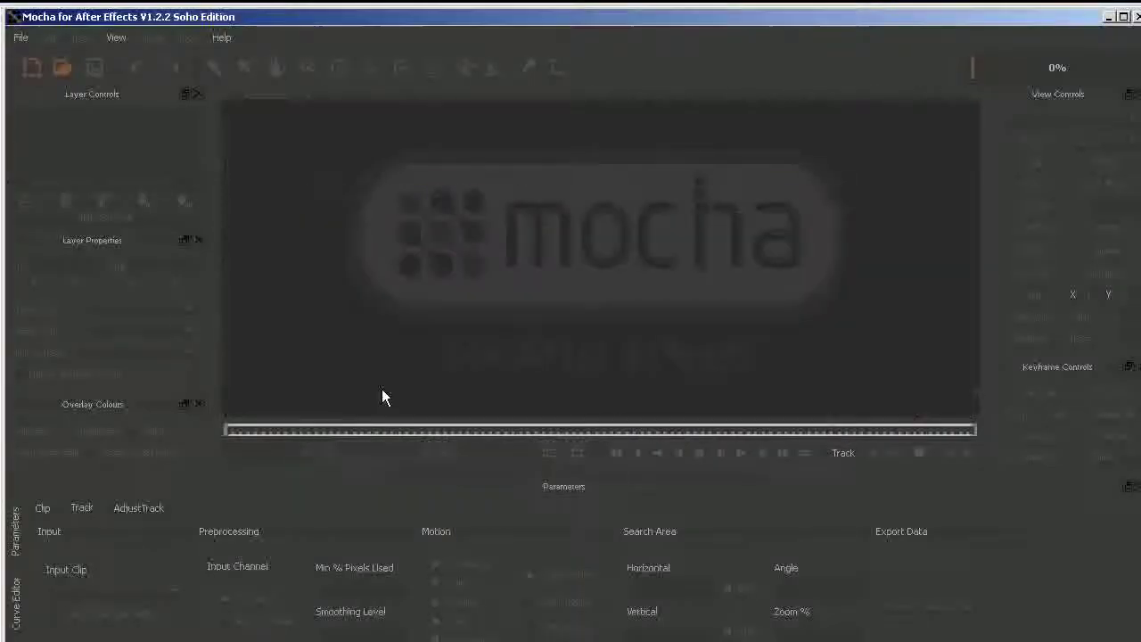
pyautogui.click(30, 67)
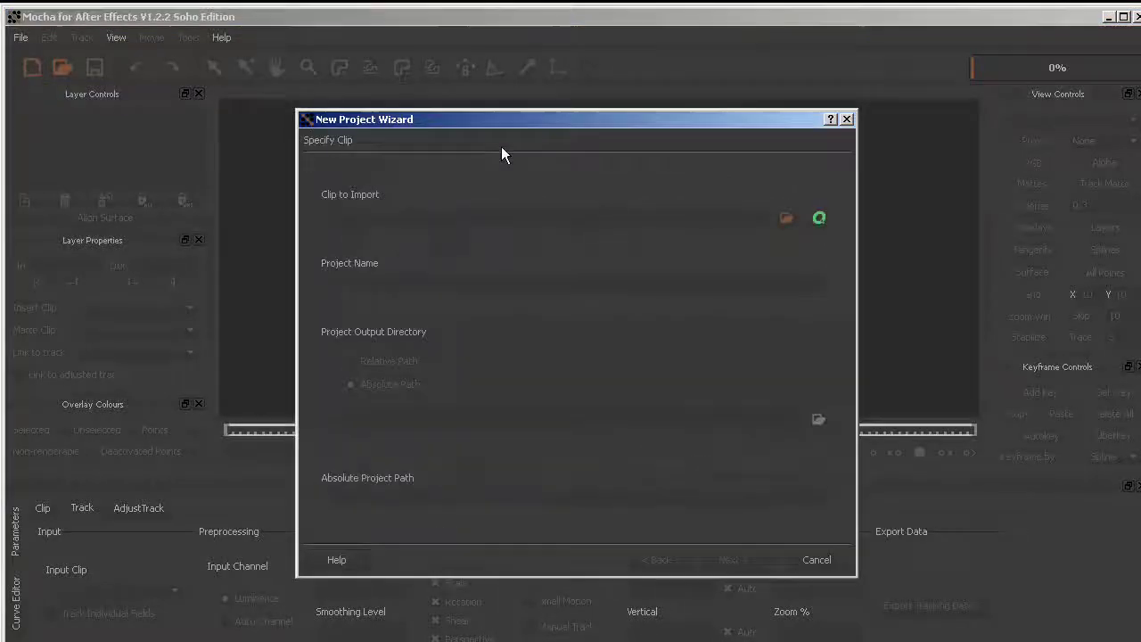
pyautogui.click(783, 218)
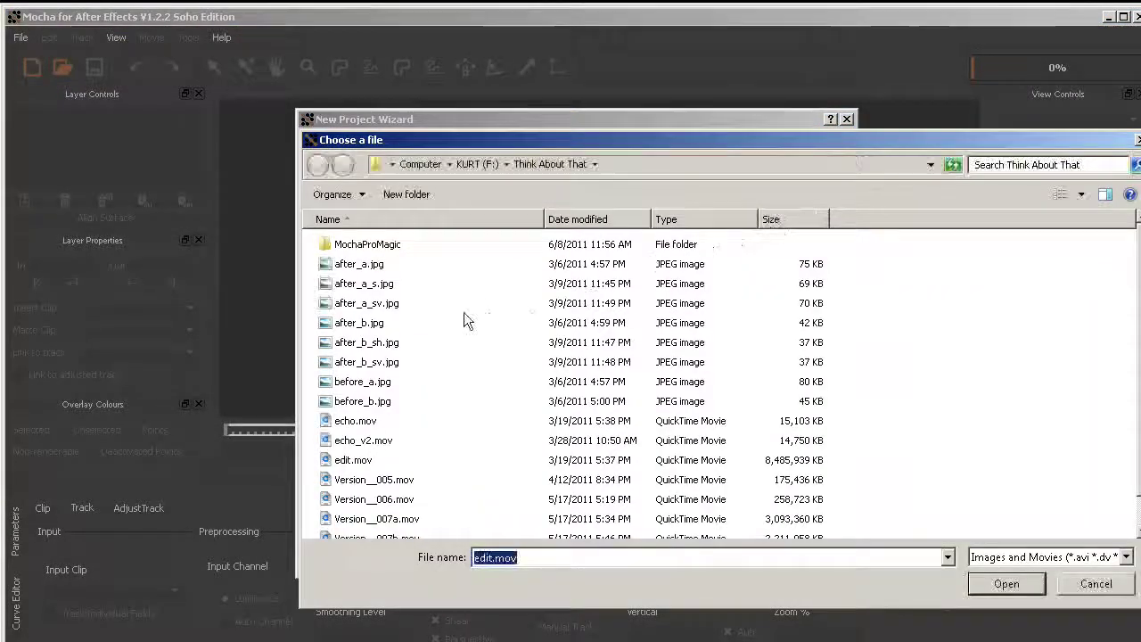
pyautogui.click(354, 462)
pyautogui.click(1011, 581)
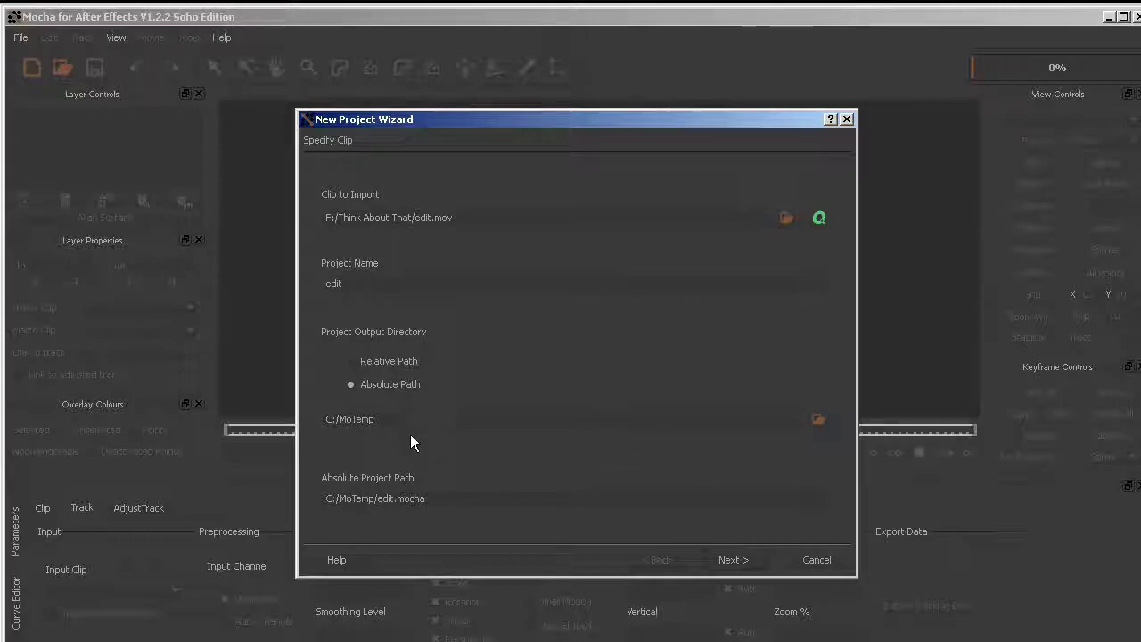
pyautogui.click(731, 560)
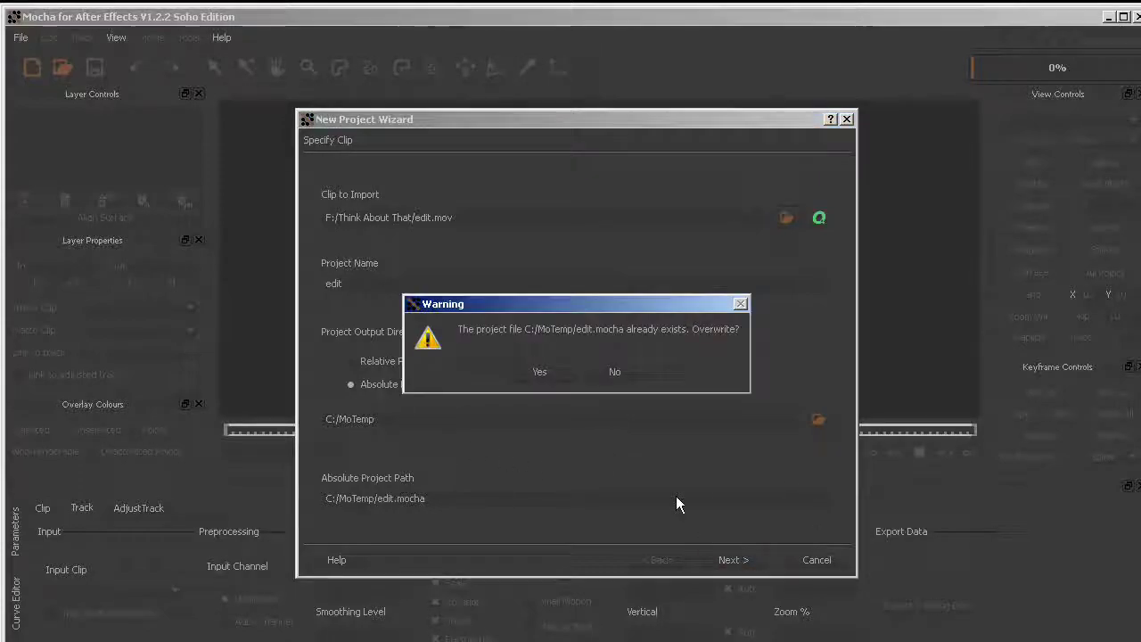
pyautogui.click(543, 371)
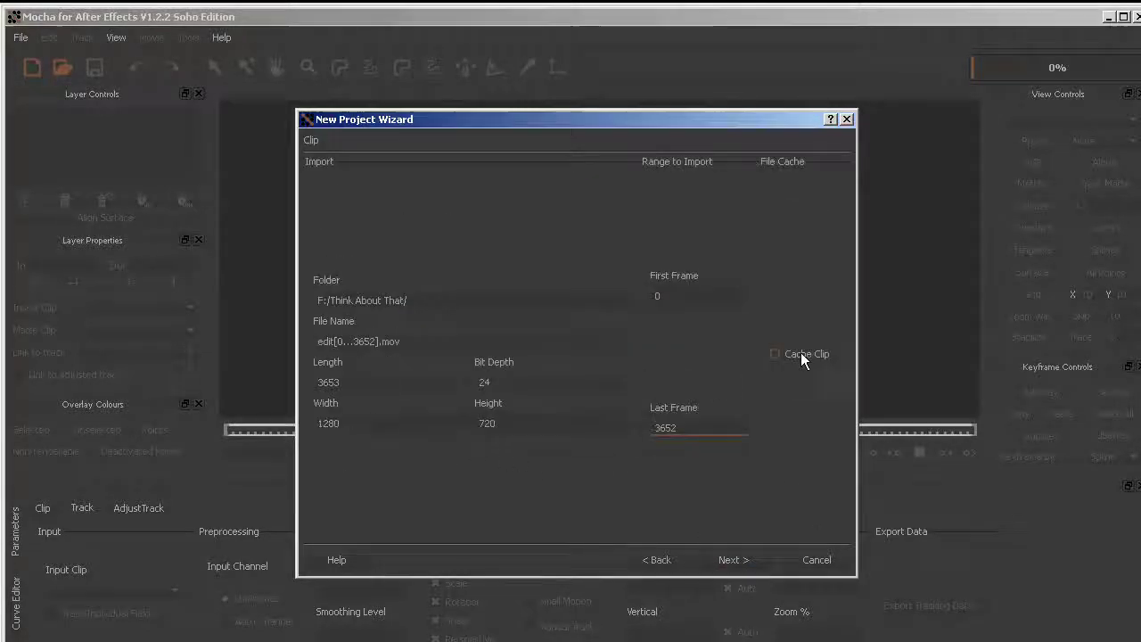
# - Keep the clip's full frame range, set the project's frame rate to 23.976 FPS and finish the new project
pyautogui.click(740, 556)
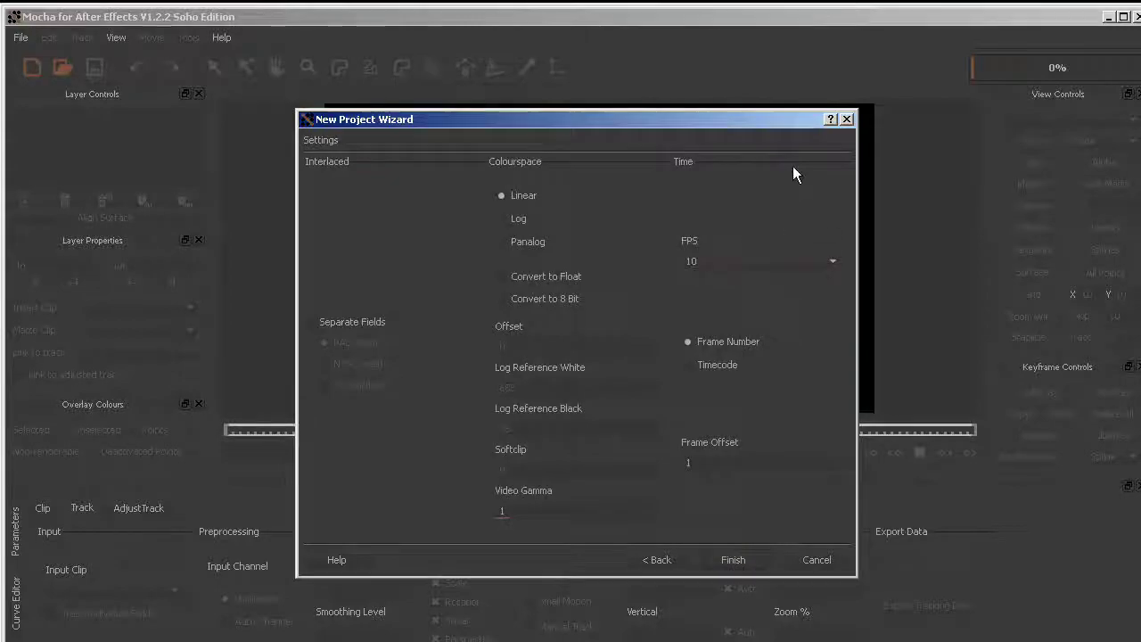
pyautogui.click(768, 258)
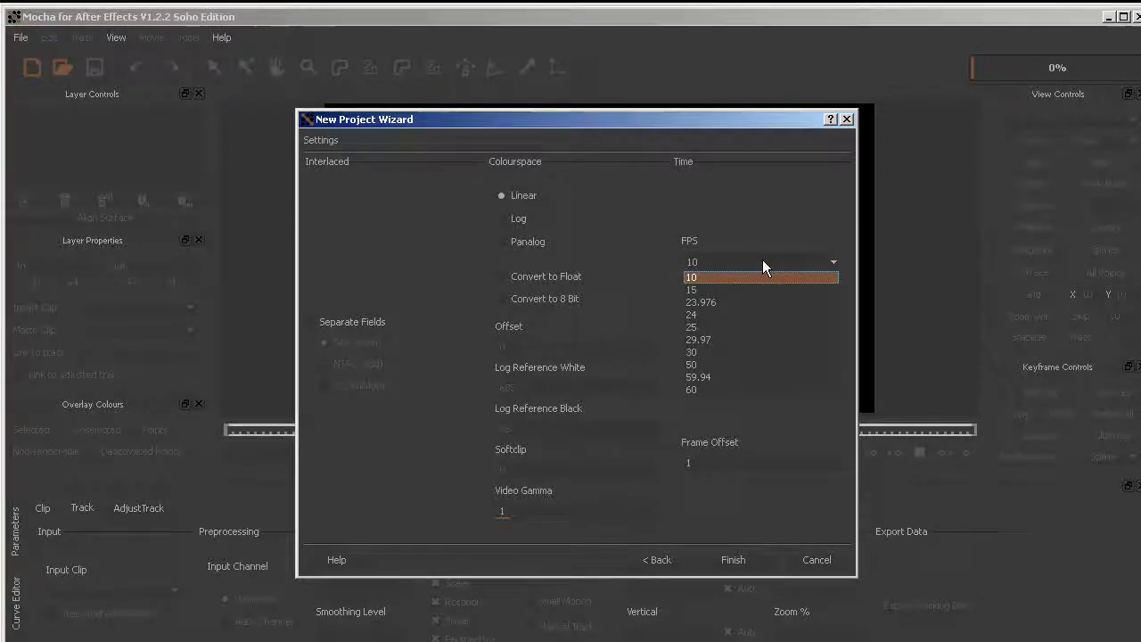
pyautogui.click(720, 302)
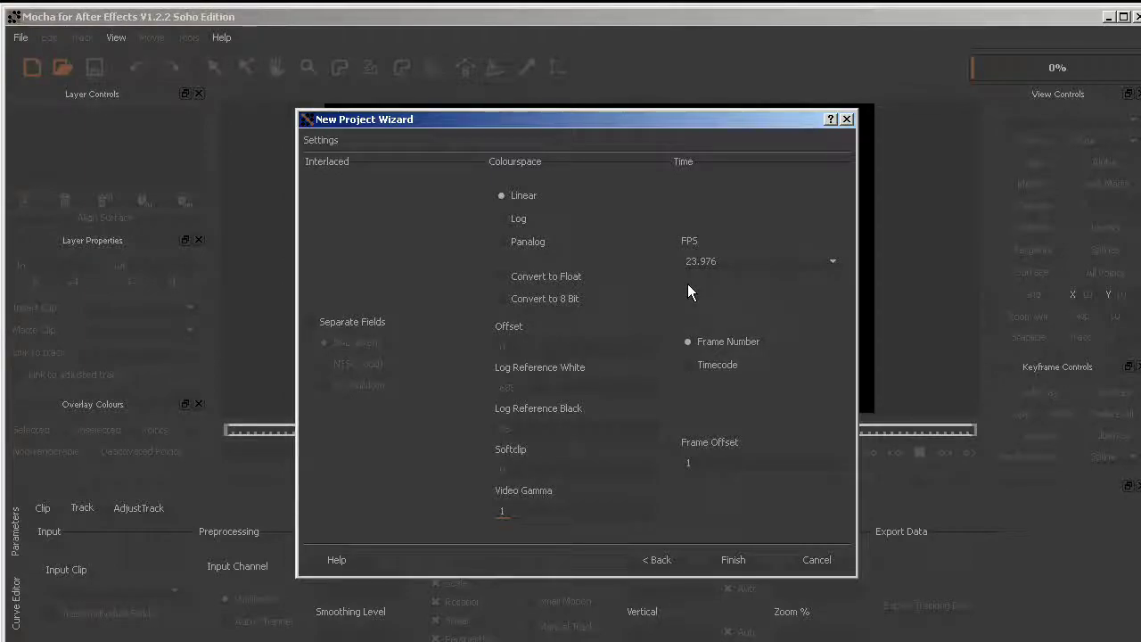
pyautogui.click(733, 560)
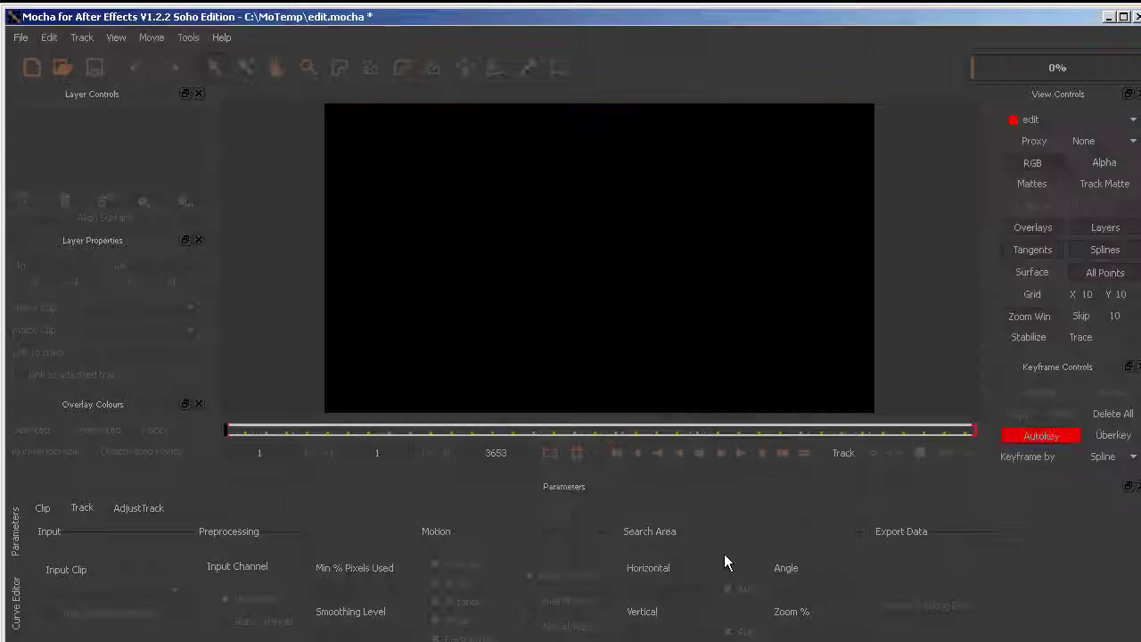
# - Move the playhead to frame 1531, the first frame of the Kodak Theatre shot
pyautogui.click(486, 430)
pyautogui.moveTo(486, 430); pyautogui.dragTo(542, 429)
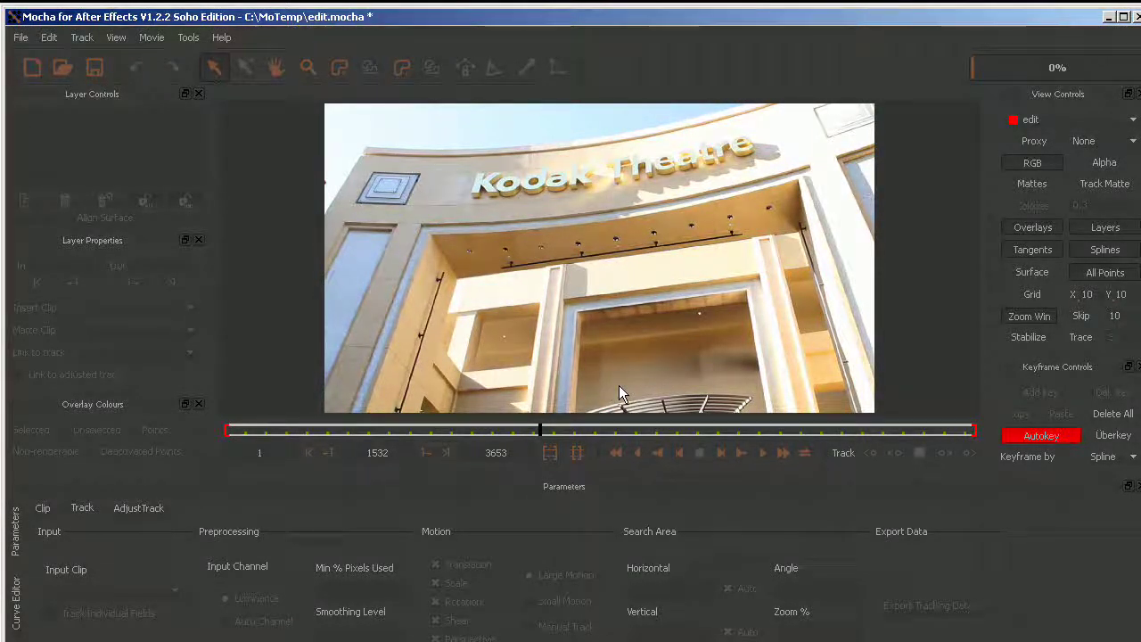
pyautogui.press('Left')
pyautogui.press('Left')
pyautogui.press('Right')
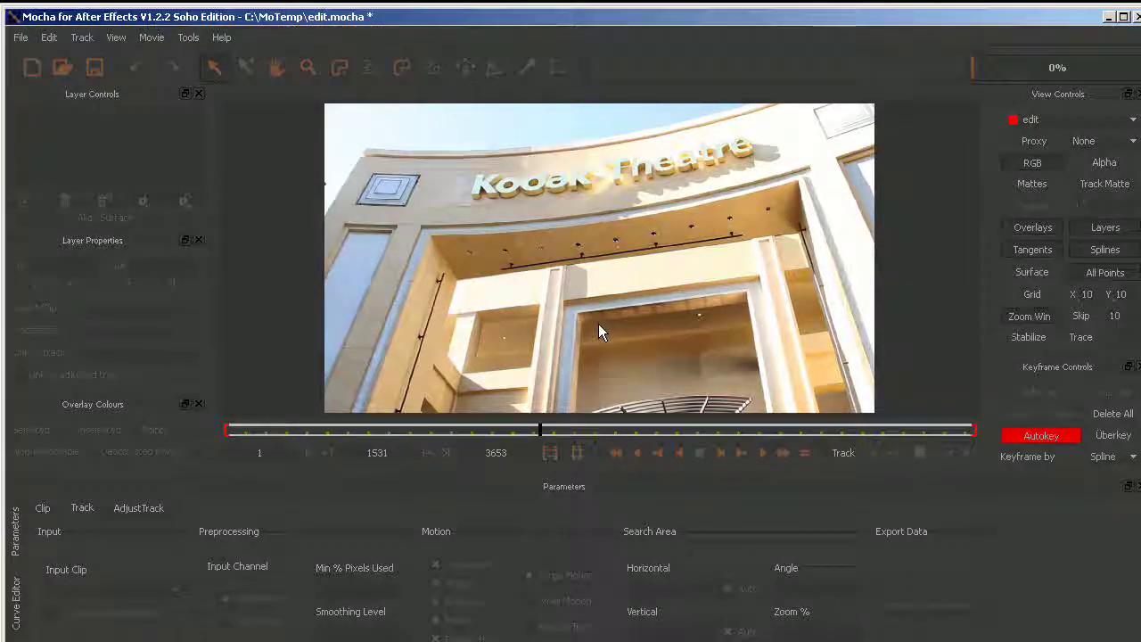
# - Draw a closed eight-point X-spline around the curved balcony railing, extending it past the lower edge of the image
pyautogui.press('x')
pyautogui.moveTo(599, 324); pyautogui.dragTo(569, 185)
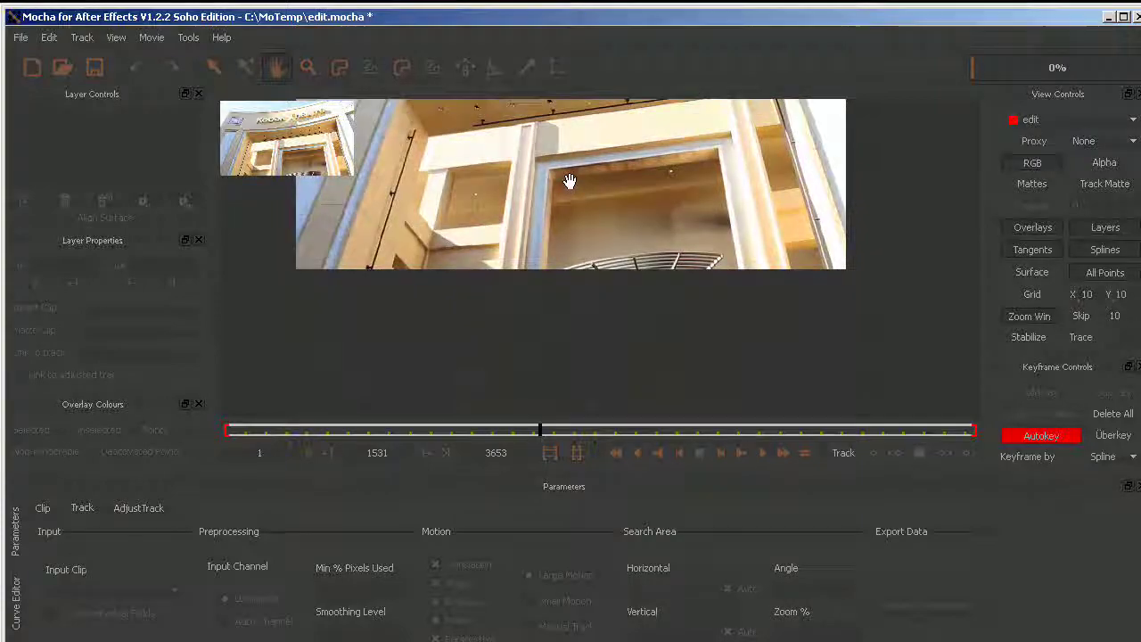
pyautogui.click(338, 68)
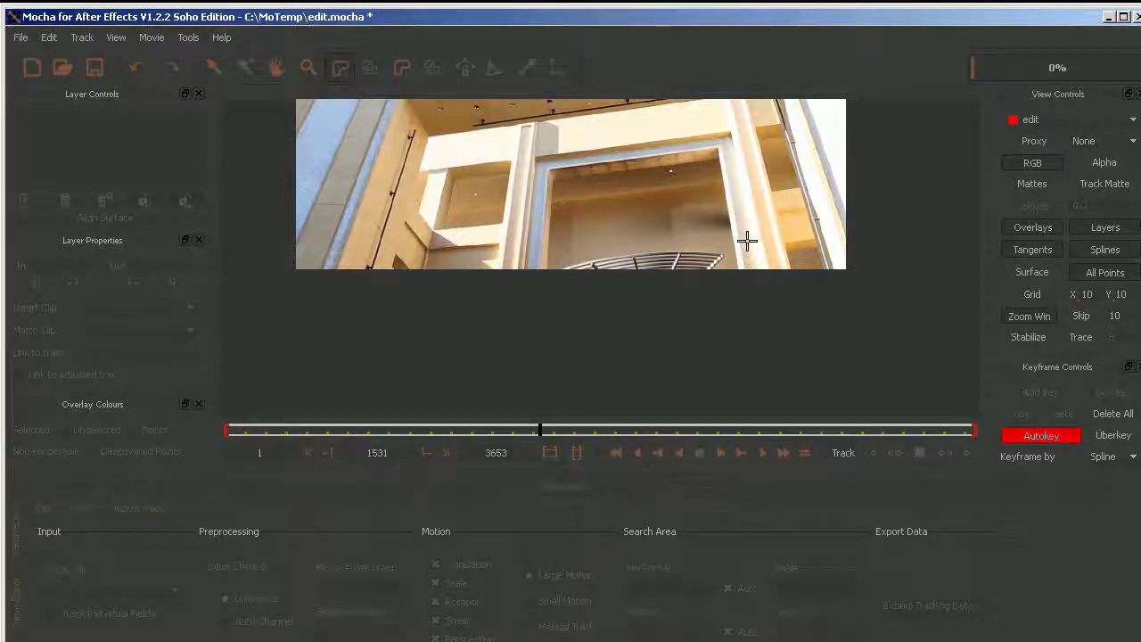
pyautogui.click(536, 256)
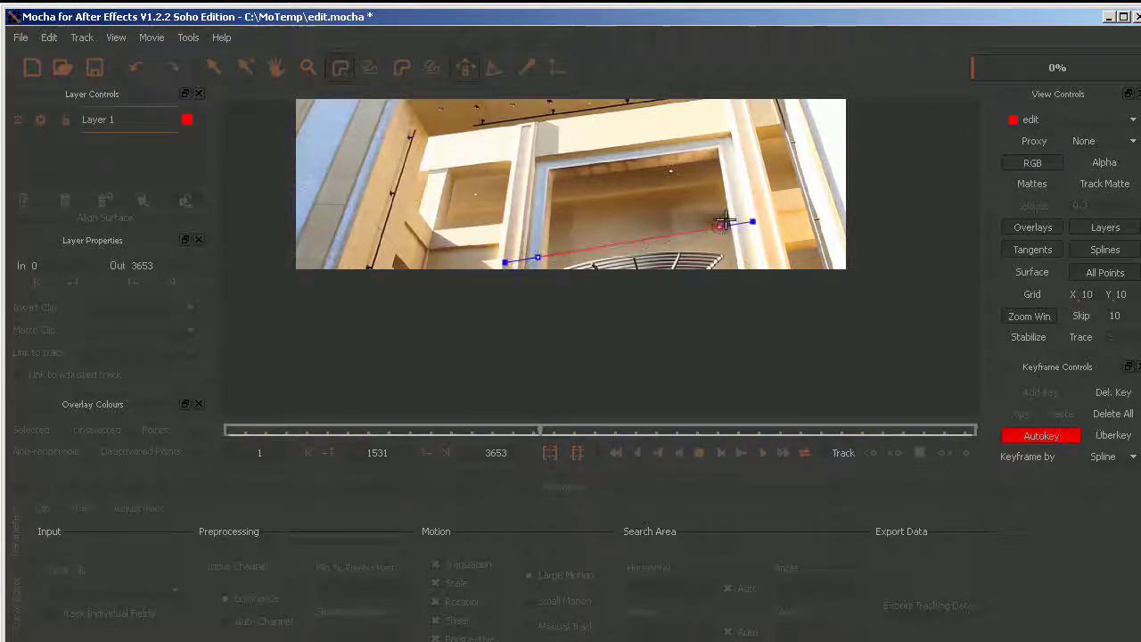
pyautogui.click(713, 226)
pyautogui.click(754, 259)
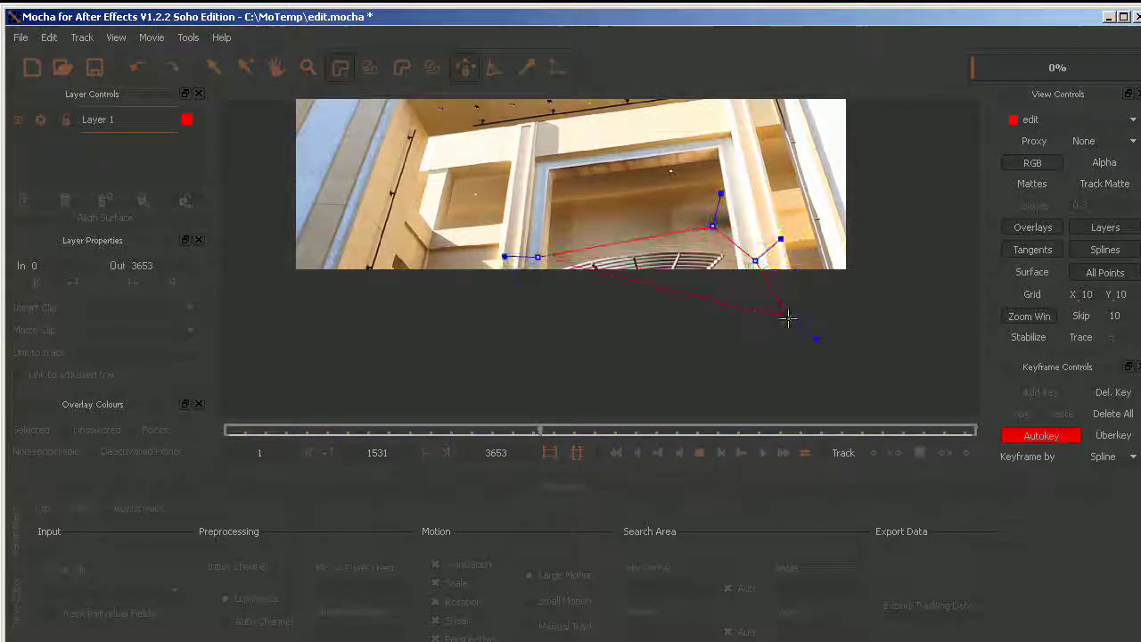
pyautogui.click(798, 316)
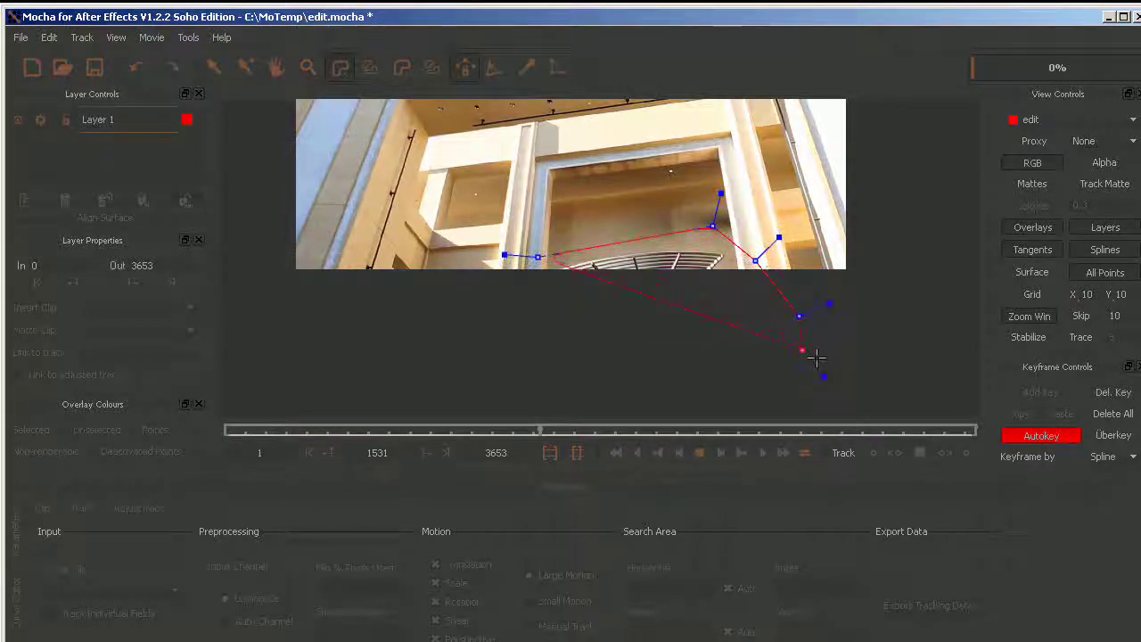
pyautogui.click(752, 332)
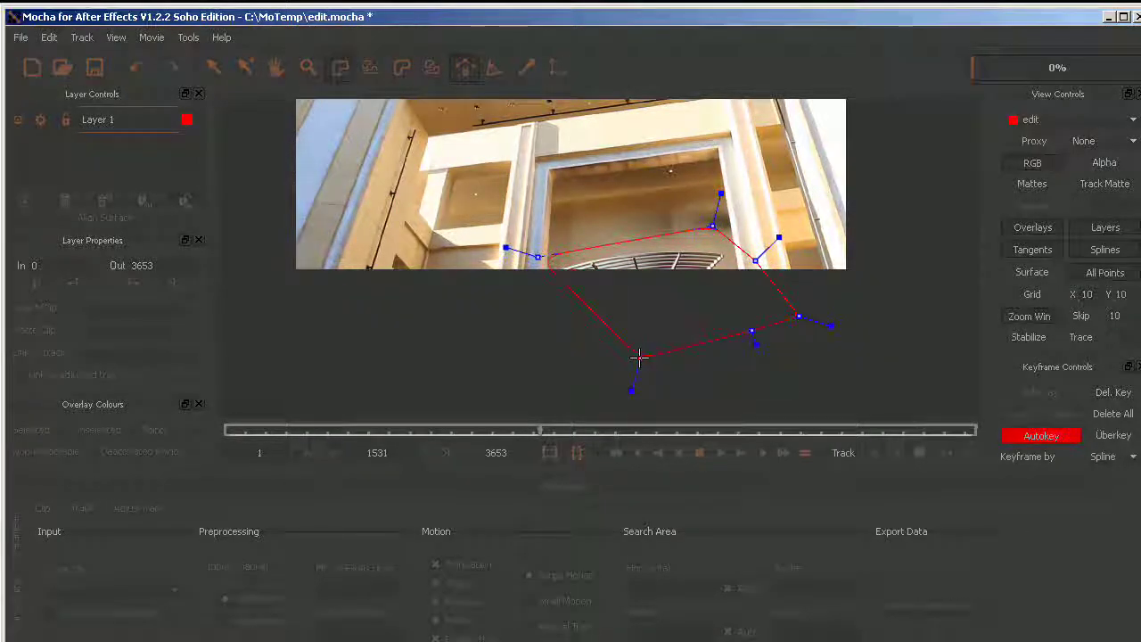
pyautogui.click(645, 350)
pyautogui.click(533, 358)
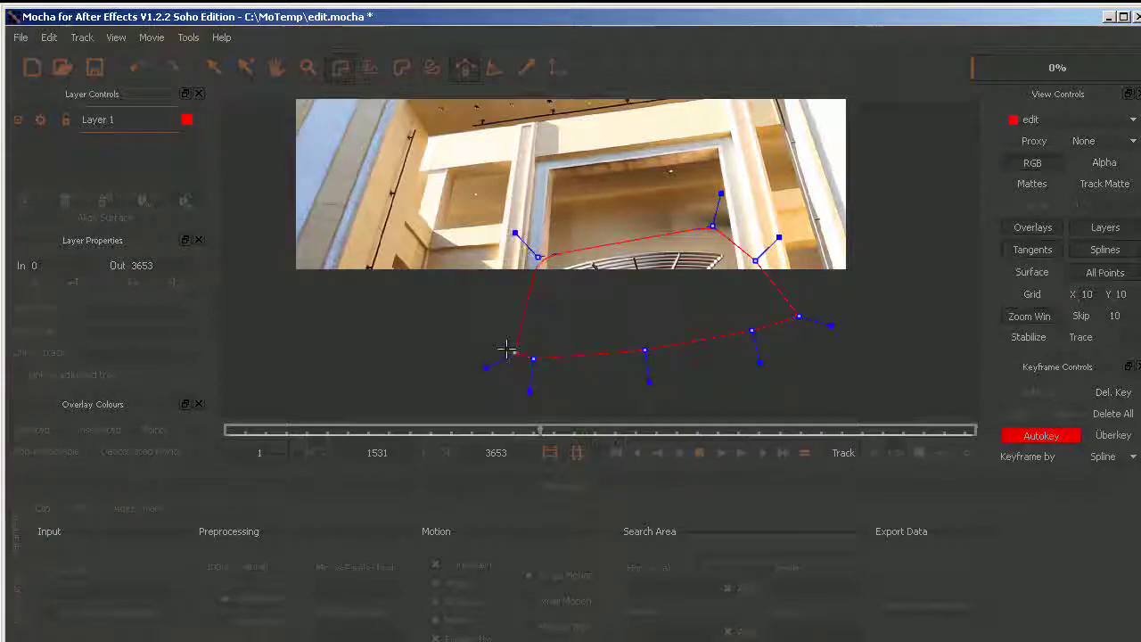
pyautogui.click(495, 305)
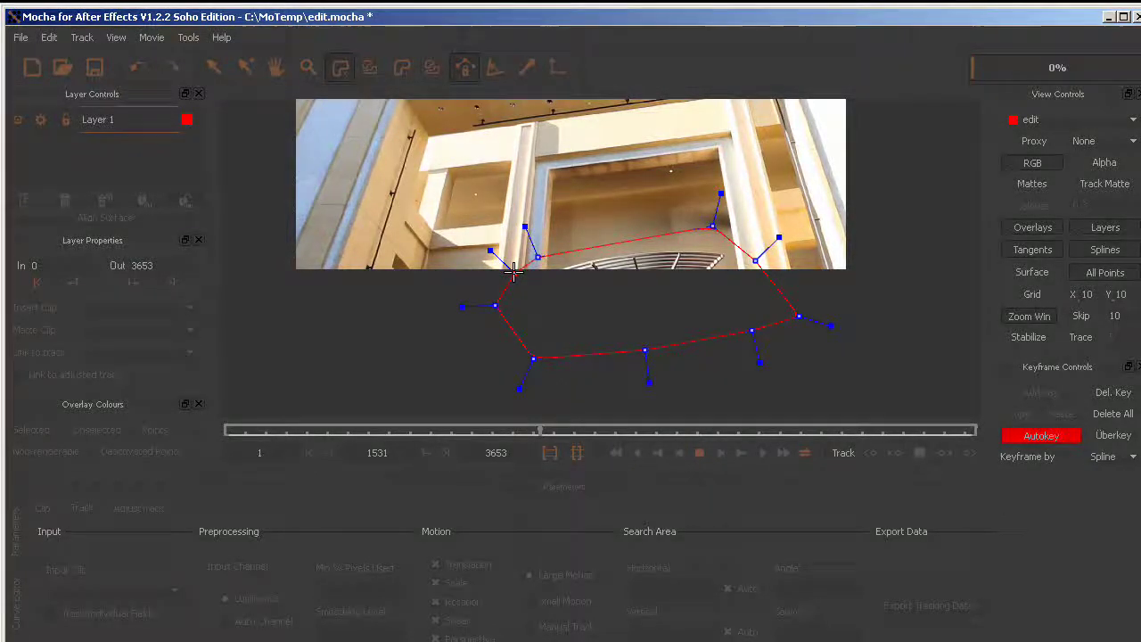
pyautogui.rightClick(513, 272)
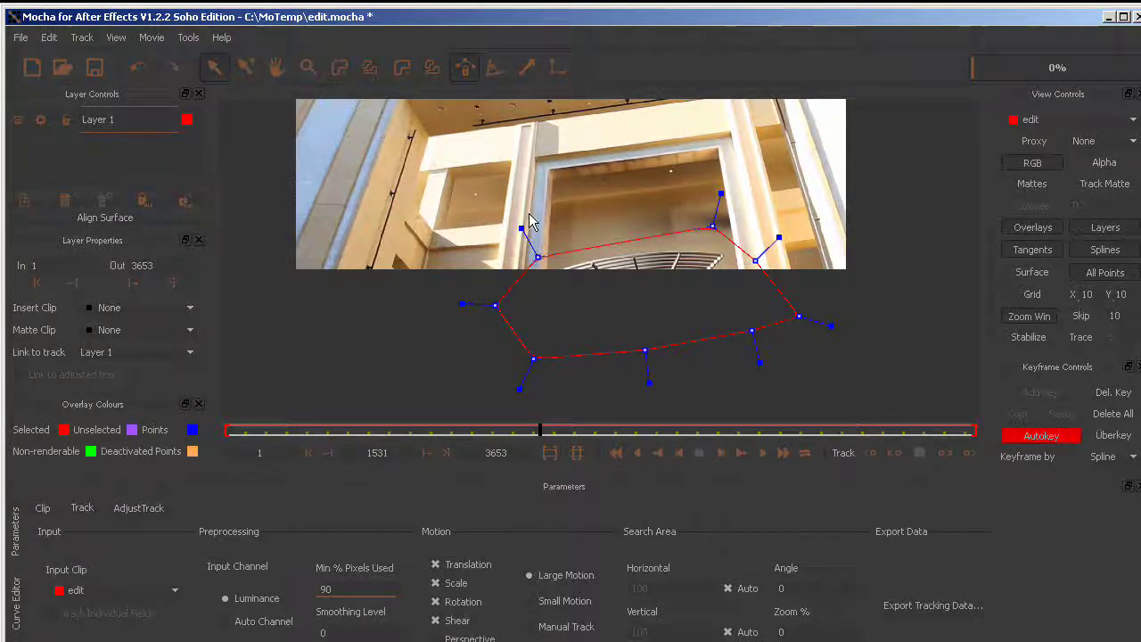
# - Trim Layer 1 to the Kodak Theatre shot, with its in point at frame 1531 and its out point at frame 1595
pyautogui.click(35, 286)
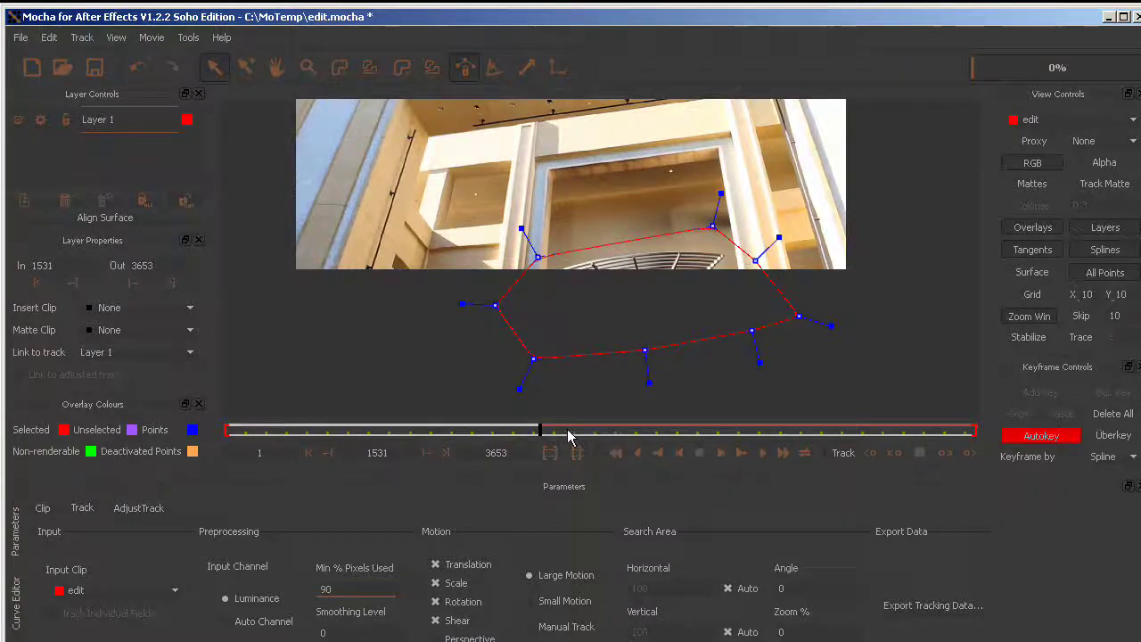
pyautogui.moveTo(538, 431); pyautogui.dragTo(551, 430)
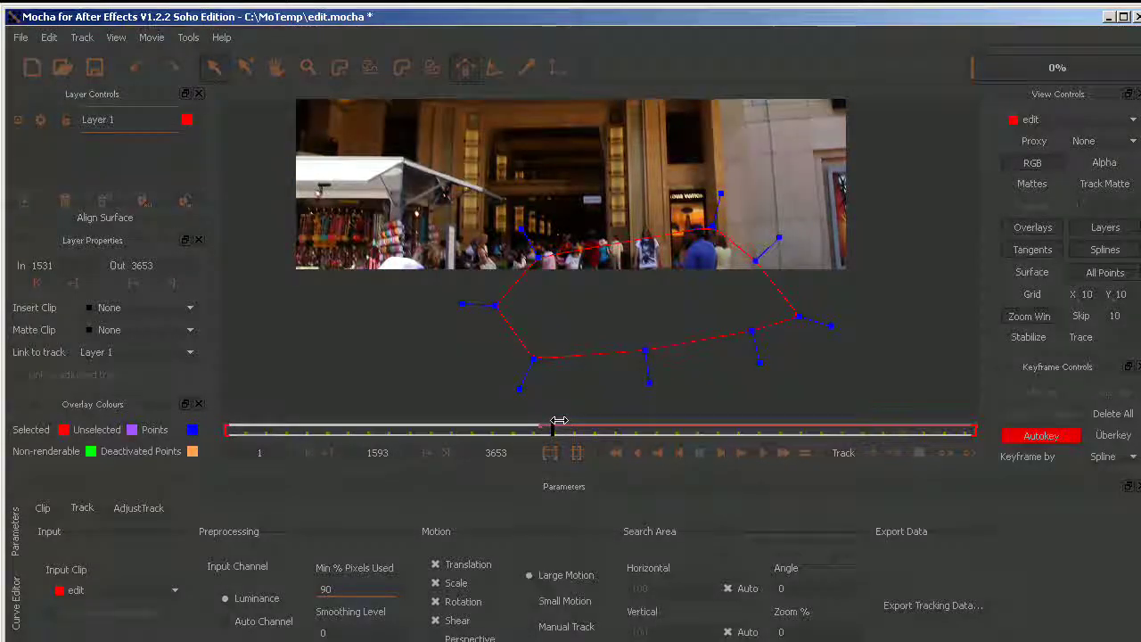
pyautogui.press('Right')
pyautogui.press('Right')
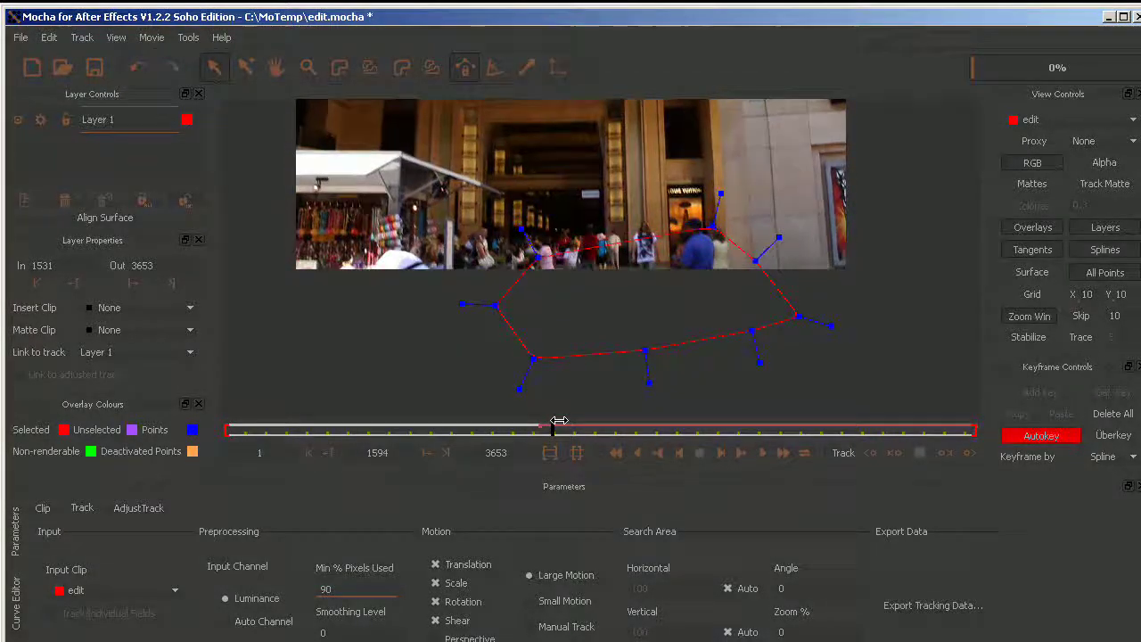
pyautogui.press('Right')
pyautogui.press('Left')
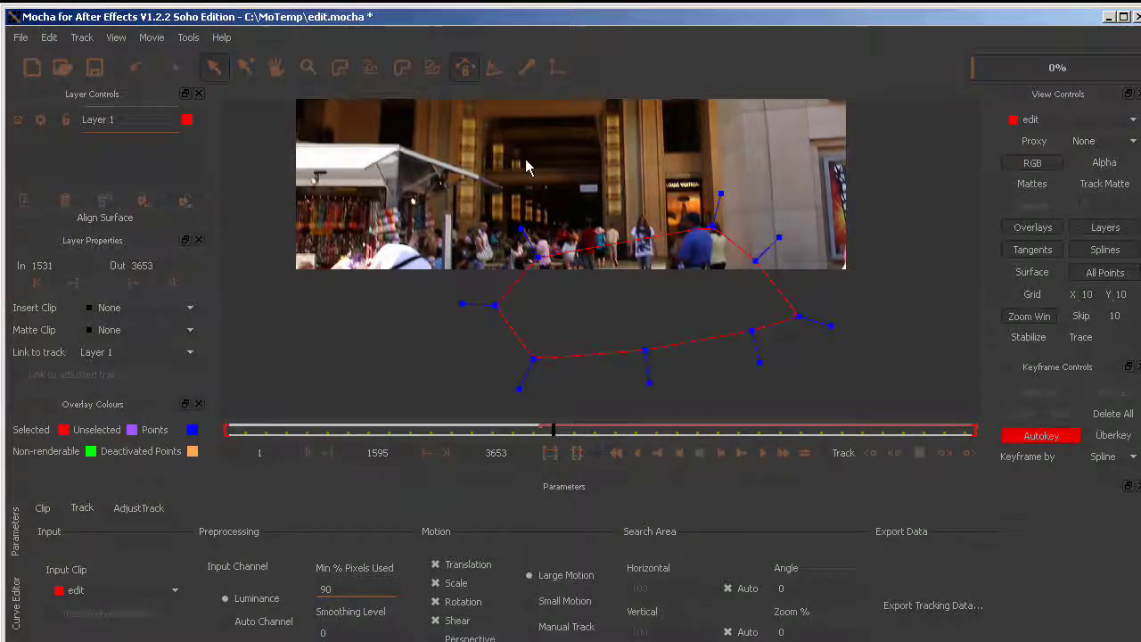
pyautogui.click(174, 281)
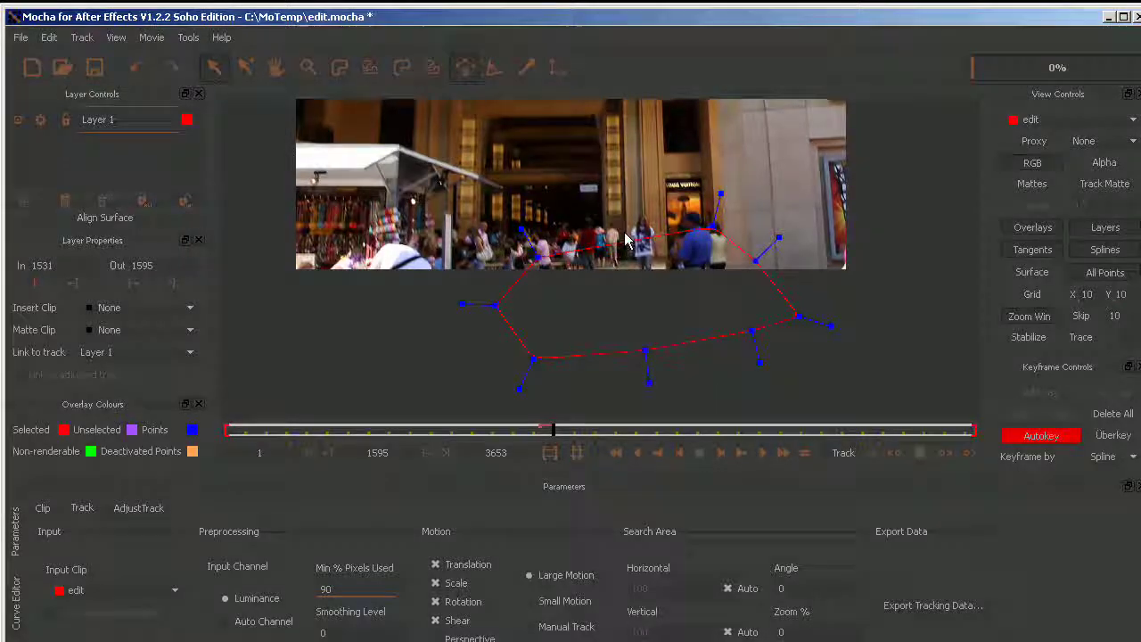
# - Step back and forth through the shot's frames to review the camera move, ending on frame 1531
pyautogui.press('Left')
pyautogui.press('Left')
pyautogui.press('Left')
pyautogui.press('Left')
pyautogui.press('Left')
pyautogui.press('Left')
pyautogui.press('Left')
pyautogui.press('Left')
pyautogui.press('Left')
pyautogui.press('Left')
pyautogui.press('Left')
pyautogui.press('Left')
pyautogui.press('Left')
pyautogui.press('Left')
pyautogui.press('Left')
pyautogui.press('Left')
pyautogui.press('Left')
pyautogui.press('Left')
pyautogui.press('Left')
pyautogui.press('Left')
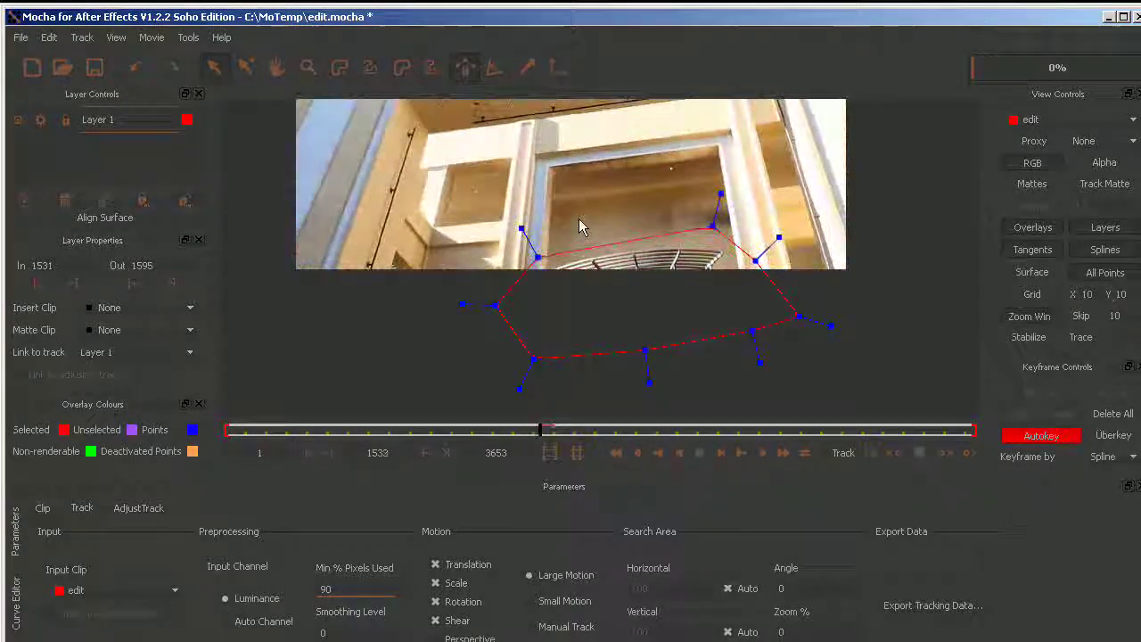
pyautogui.press('Left')
pyautogui.press('Left')
pyautogui.press('Left')
pyautogui.press('Left')
pyautogui.press('Left')
pyautogui.press('Left')
pyautogui.press('Left')
pyautogui.press('Left')
pyautogui.press('Right')
pyautogui.press('Right')
pyautogui.press('Right')
pyautogui.press('Right')
pyautogui.press('Right')
pyautogui.press('Right')
pyautogui.press('Right')
pyautogui.press('Right')
pyautogui.press('Right')
pyautogui.press('Right')
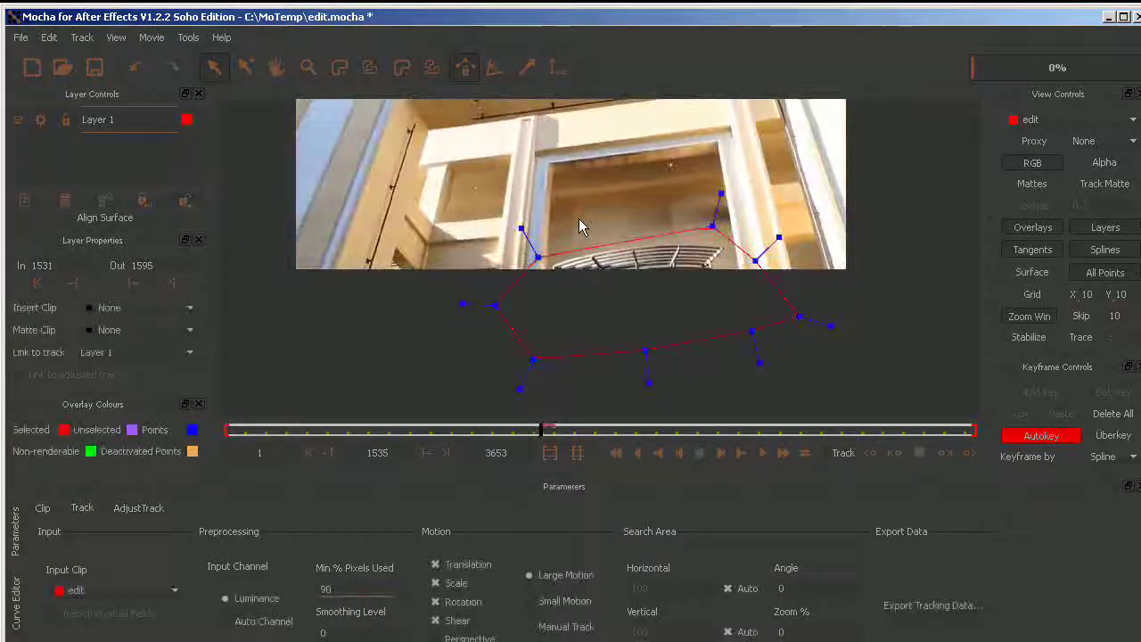
pyautogui.press('Left')
pyautogui.press('Right')
pyautogui.press('Right')
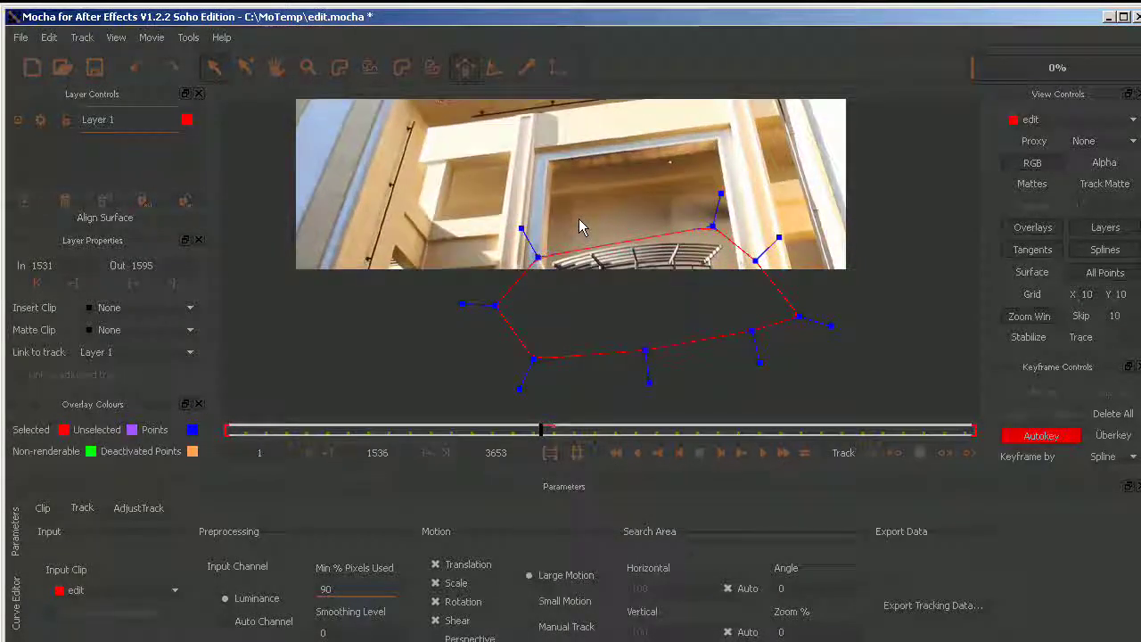
pyautogui.press('Left')
pyautogui.press('Left')
pyautogui.press('Left')
pyautogui.press('Left')
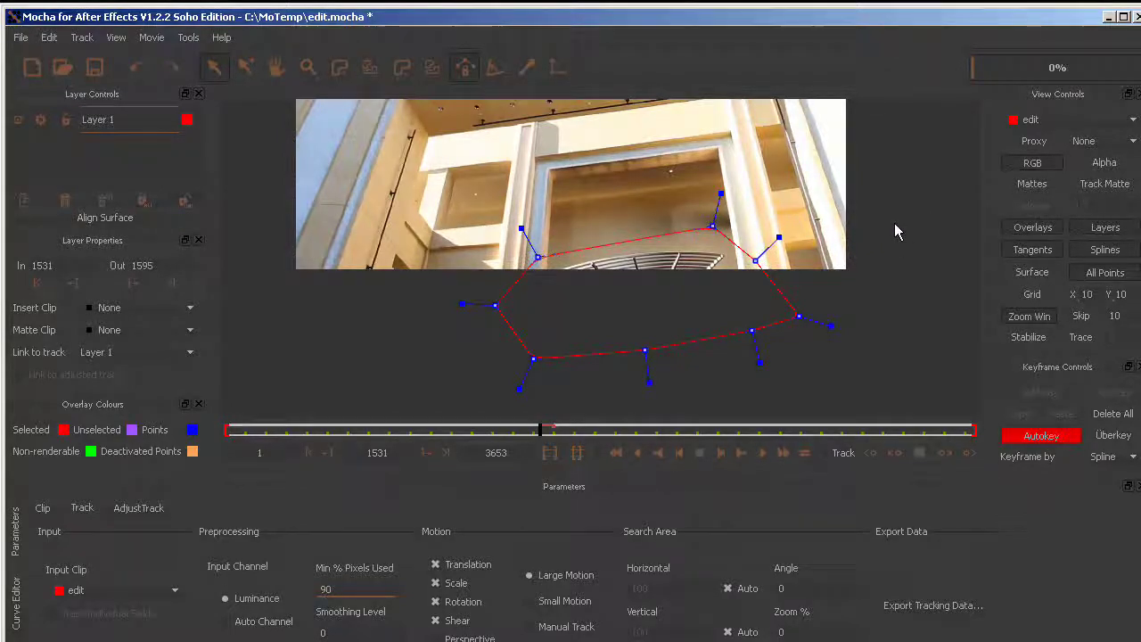
# - Track Layer 1 forward from frame 1531 through the whole shot and stop tracking past its out point
pyautogui.press('x')
pyautogui.moveTo(894, 225); pyautogui.dragTo(901, 352)
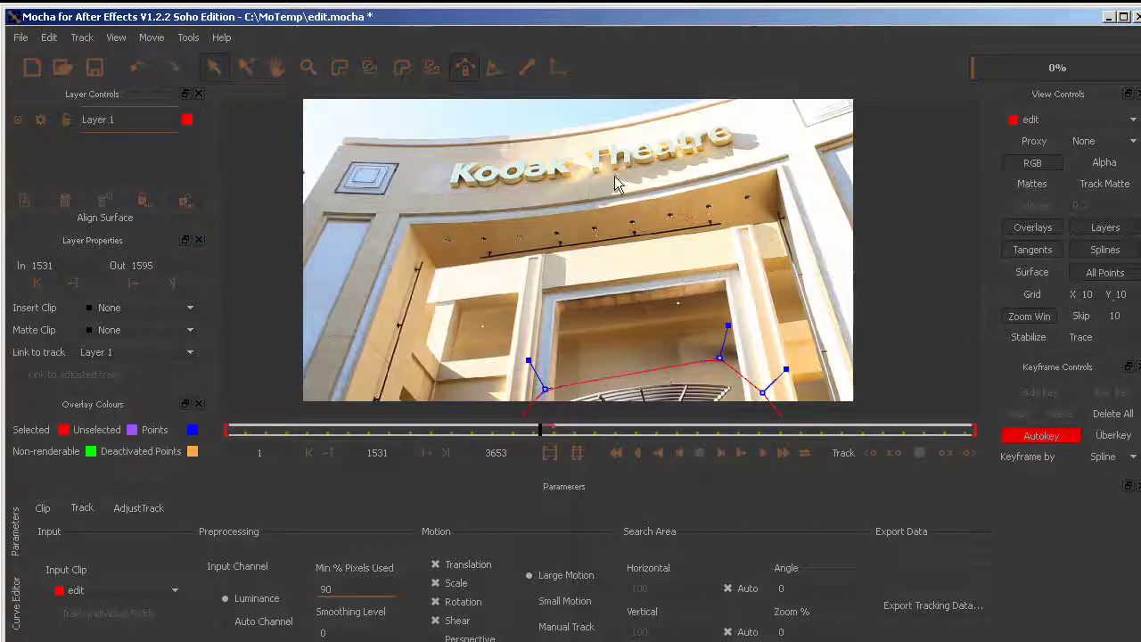
pyautogui.click(973, 454)
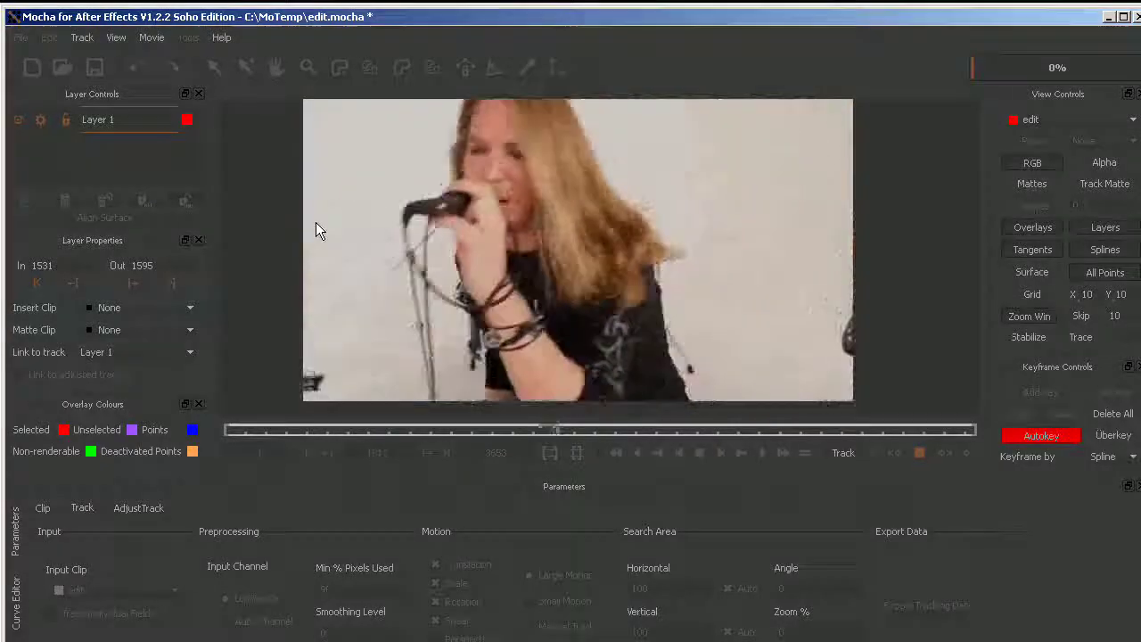
pyautogui.click(920, 452)
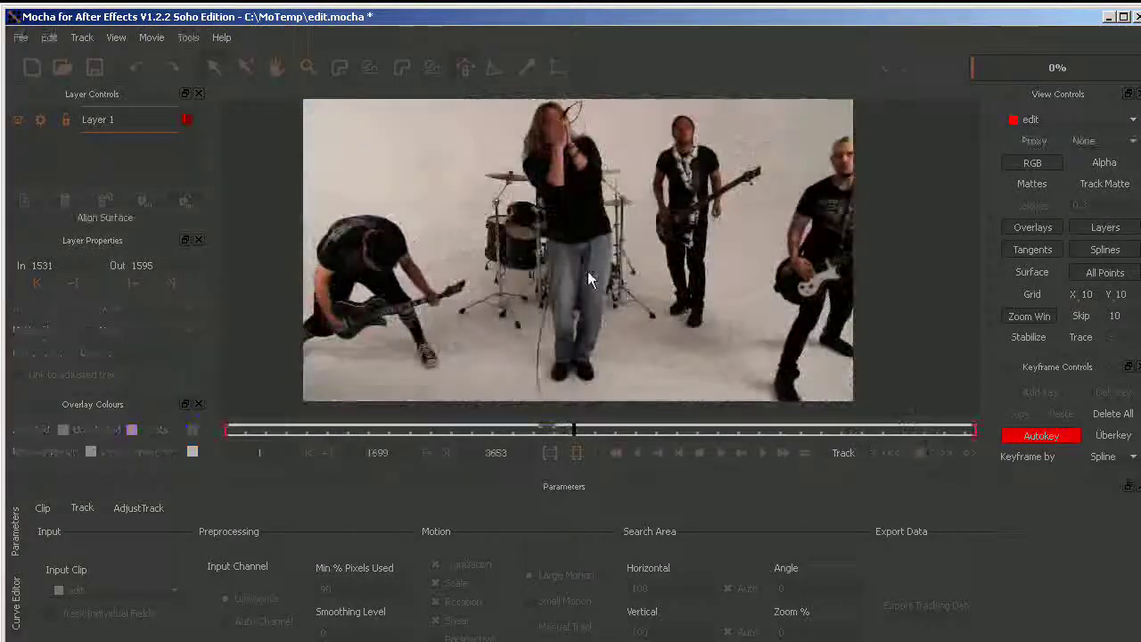
# - Move back through the clip to frame 1595, the last frame of the Kodak Theatre shot
pyautogui.press('Left')
pyautogui.press('Left')
pyautogui.press('Left')
pyautogui.press('Left')
pyautogui.press('Left')
pyautogui.press('Left')
pyautogui.press('Left')
pyautogui.press('Left')
pyautogui.press('Left')
pyautogui.press('Left')
pyautogui.press('Left')
pyautogui.press('Left')
pyautogui.press('Left')
pyautogui.press('Left')
pyautogui.press('Left')
pyautogui.press('Left')
pyautogui.press('Left')
pyautogui.press('Left')
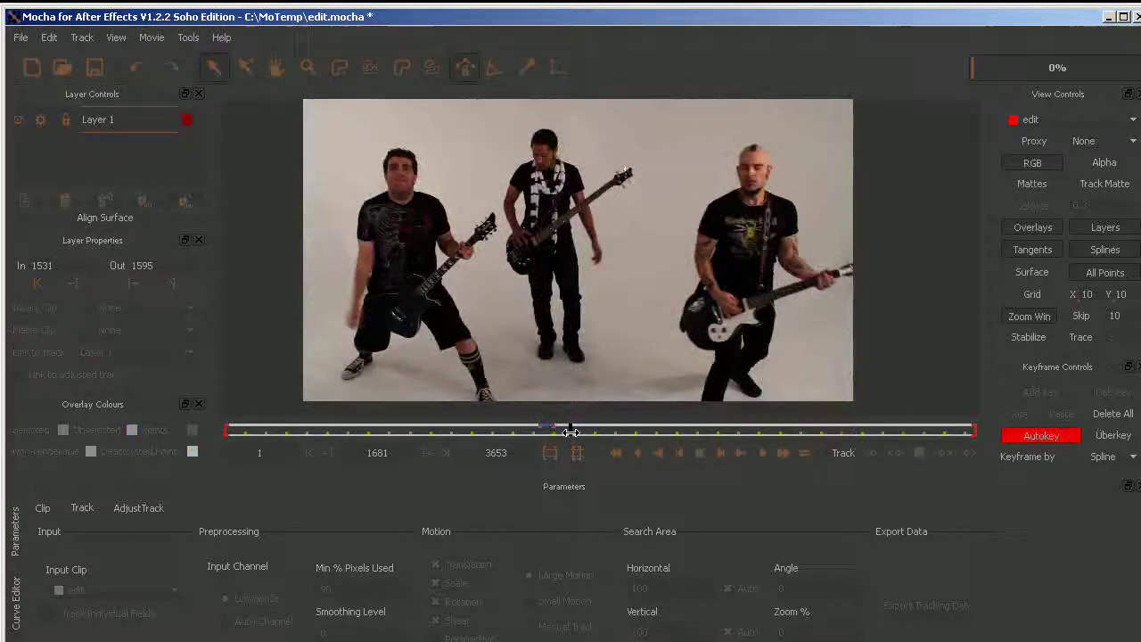
pyautogui.moveTo(571, 433); pyautogui.dragTo(556, 437)
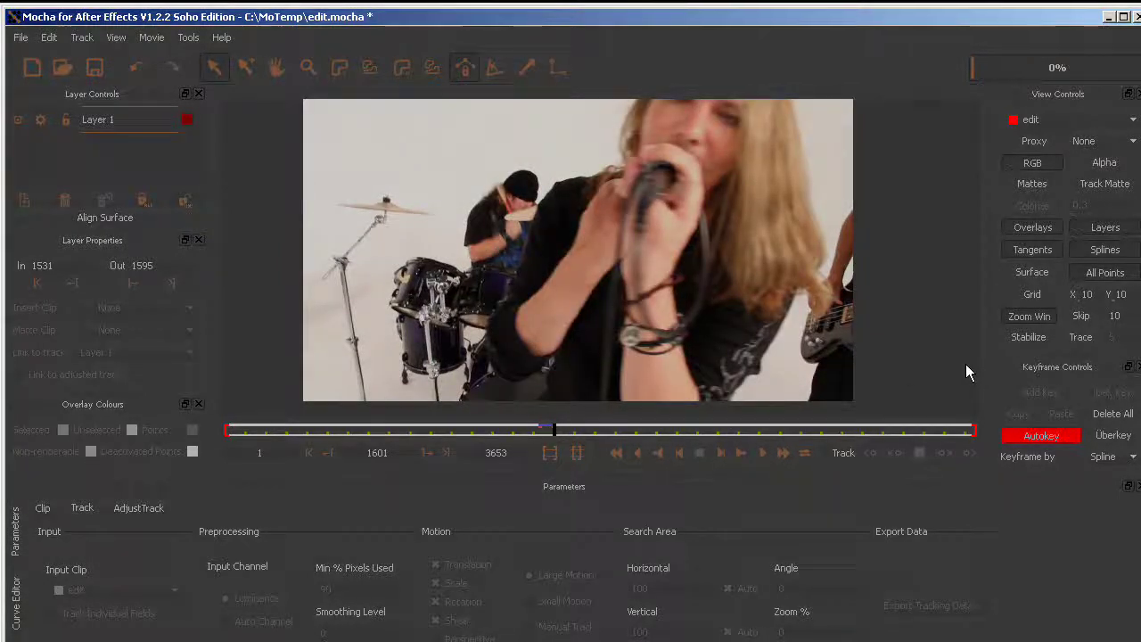
pyautogui.press('Left')
pyautogui.press('Left')
pyautogui.press('Left')
pyautogui.press('Left')
pyautogui.press('Left')
pyautogui.press('Left')
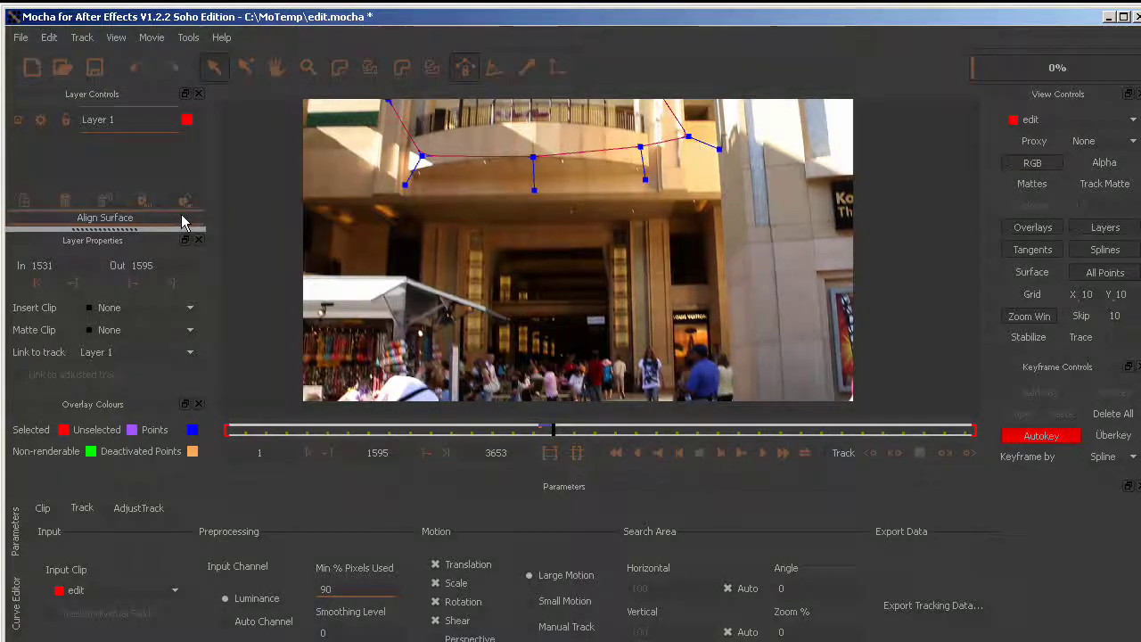
# - Export Layer 1's tracking data as After Effects CS4 Corner Pin Data and copy it to the clipboard
pyautogui.click(927, 606)
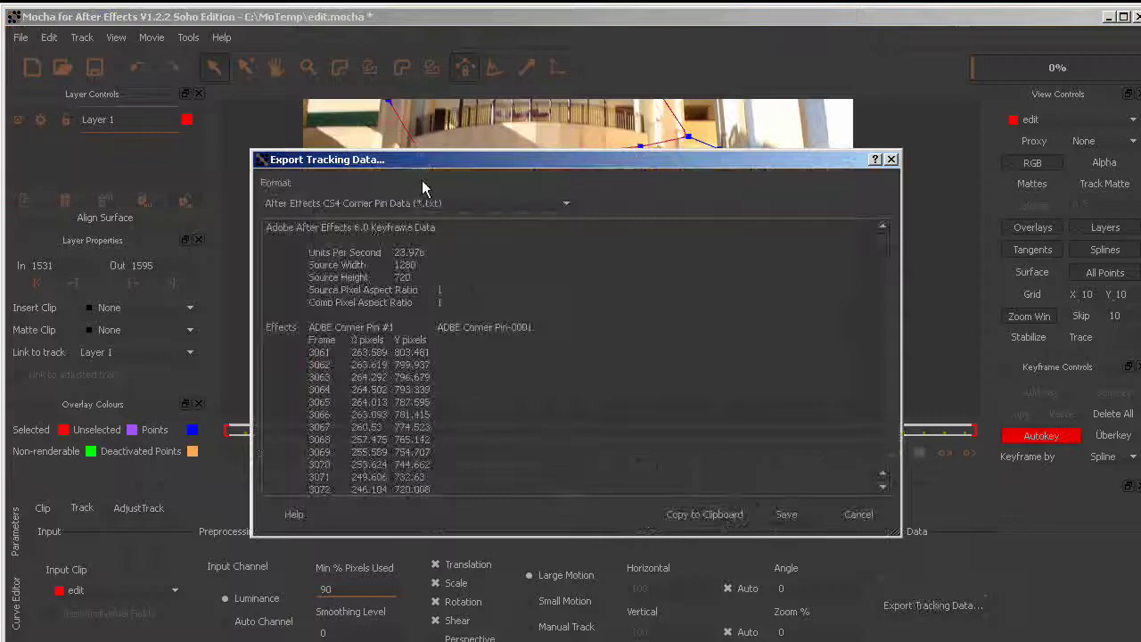
pyautogui.click(704, 514)
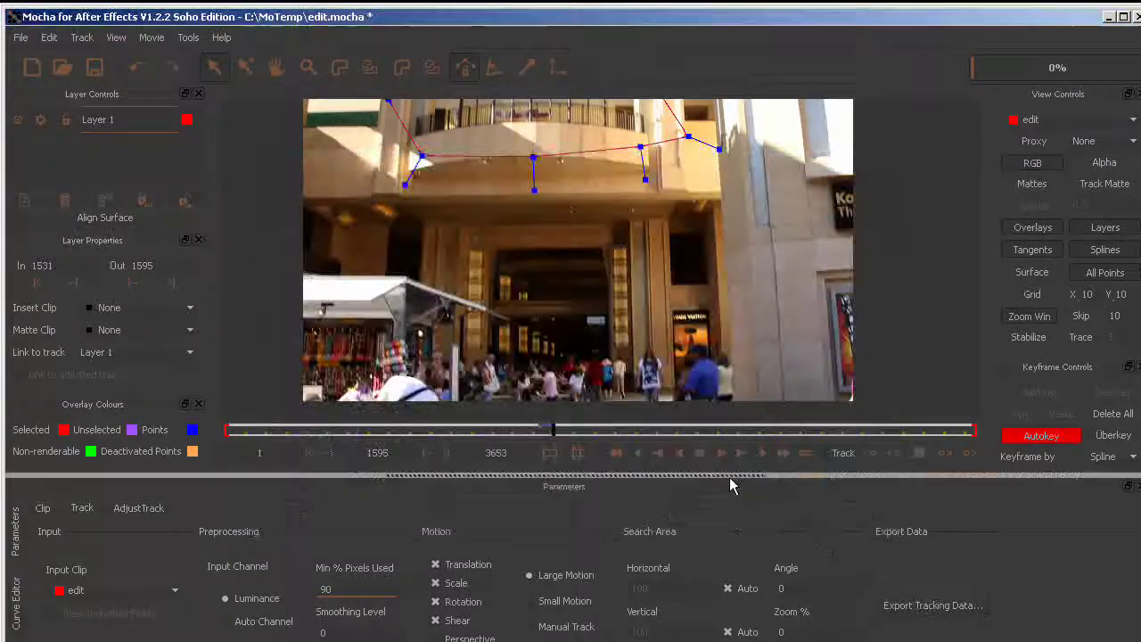
# - Switch to After Effects and paste the corner pin tracking data onto the MochaProMagic.psd layer at frame 1534, the Kodak Theatre shot's first frame
pyautogui.hotkey('alt', 'Tab')
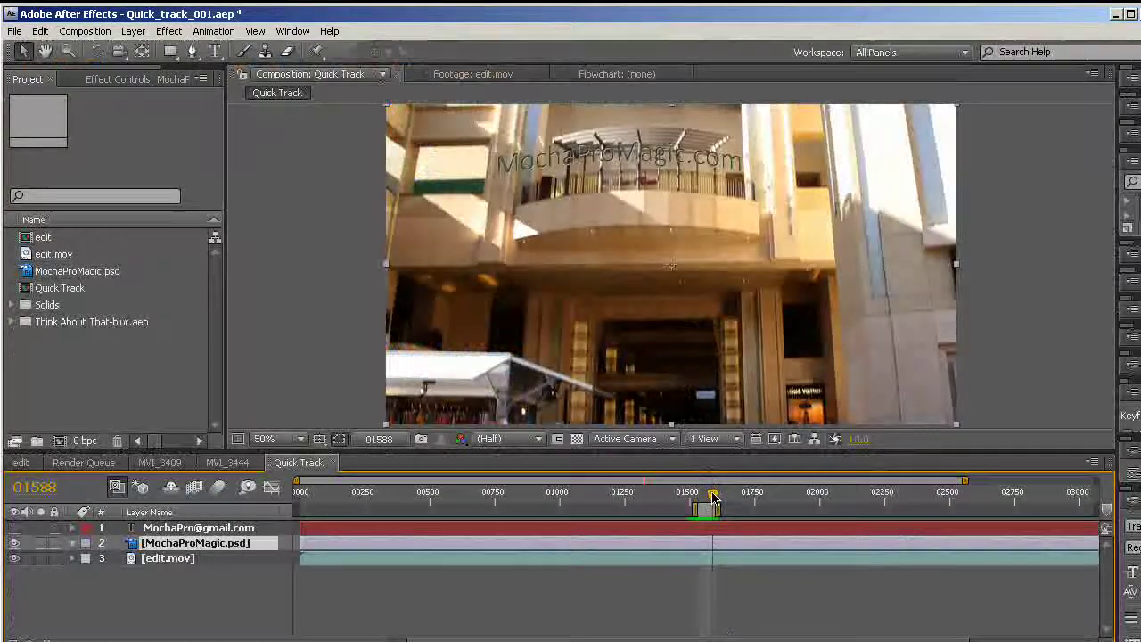
pyautogui.moveTo(708, 497); pyautogui.dragTo(699, 498)
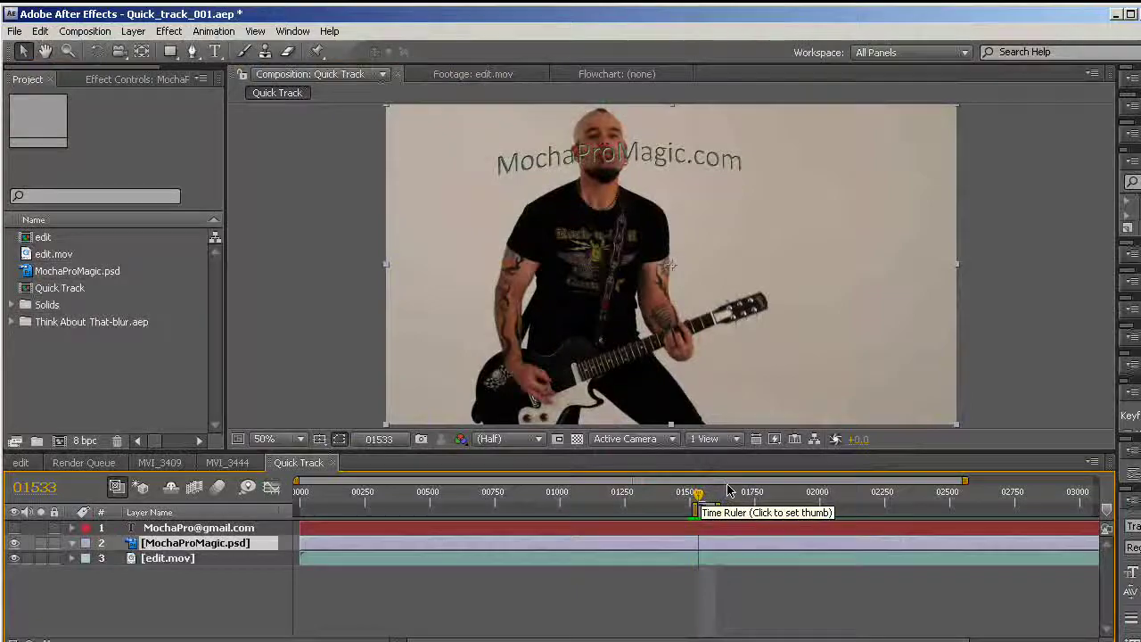
pyautogui.press('pagedown')
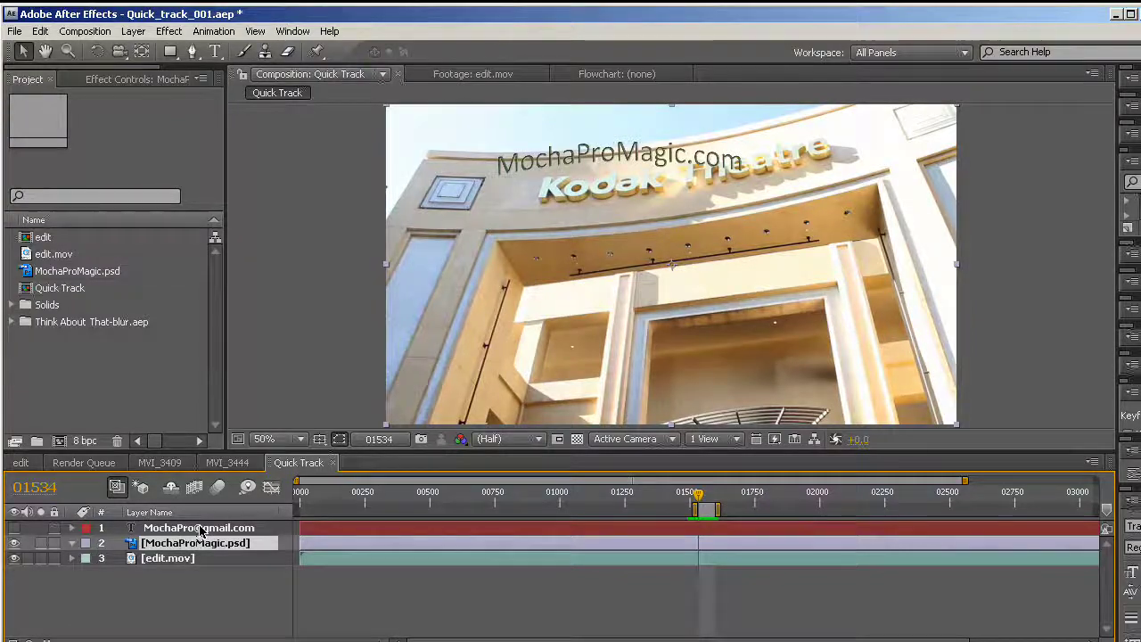
pyautogui.hotkey('ctrl', 'v')
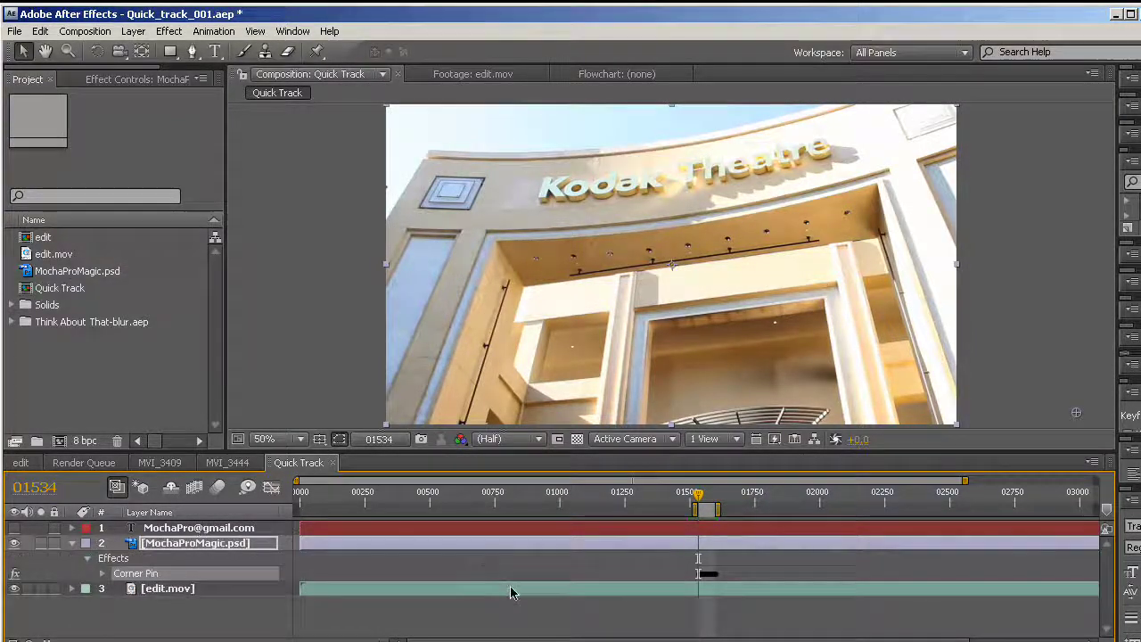
# - Scrub to frame 1584 and play a RAM preview to check how the MochaProMagic.com lettering follows the balcony
pyautogui.moveTo(698, 504); pyautogui.dragTo(712, 497)
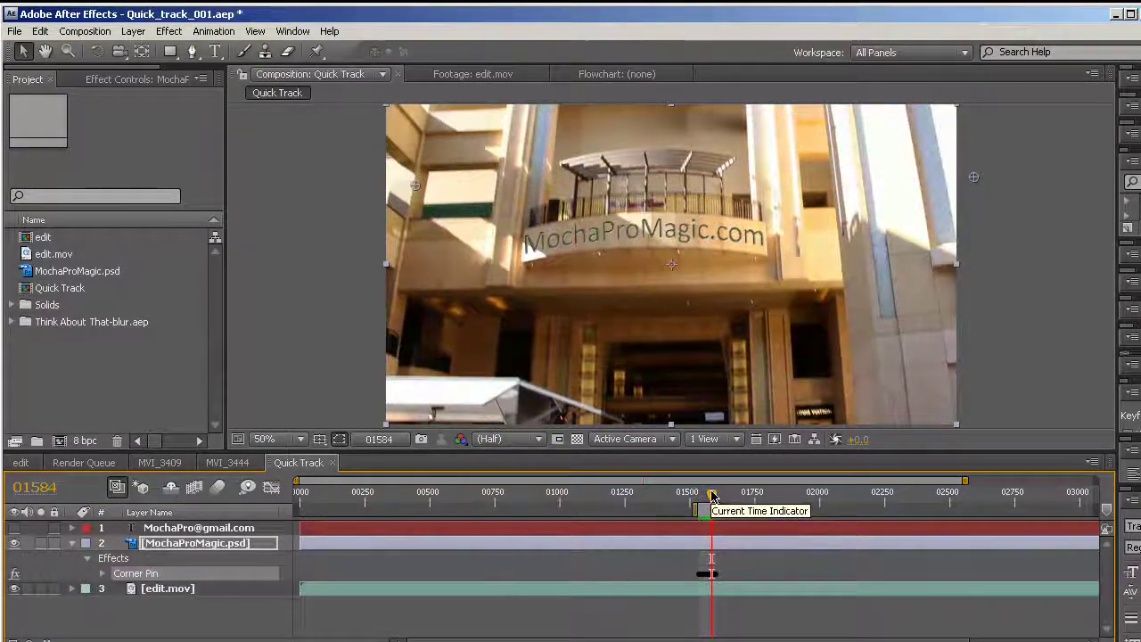
pyautogui.press('KP_0')
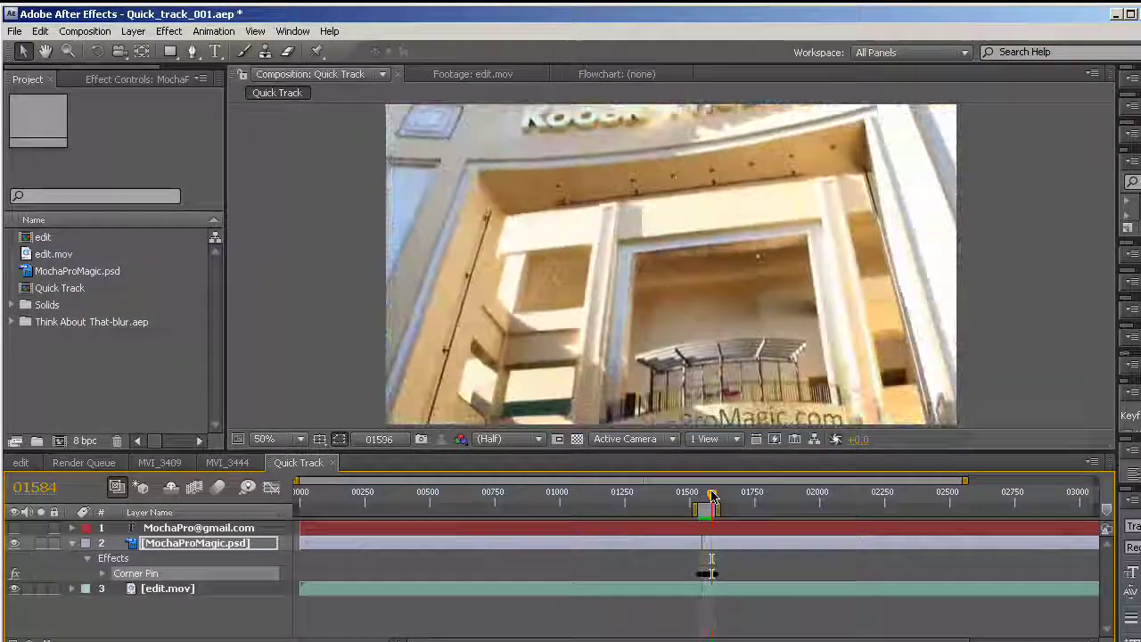